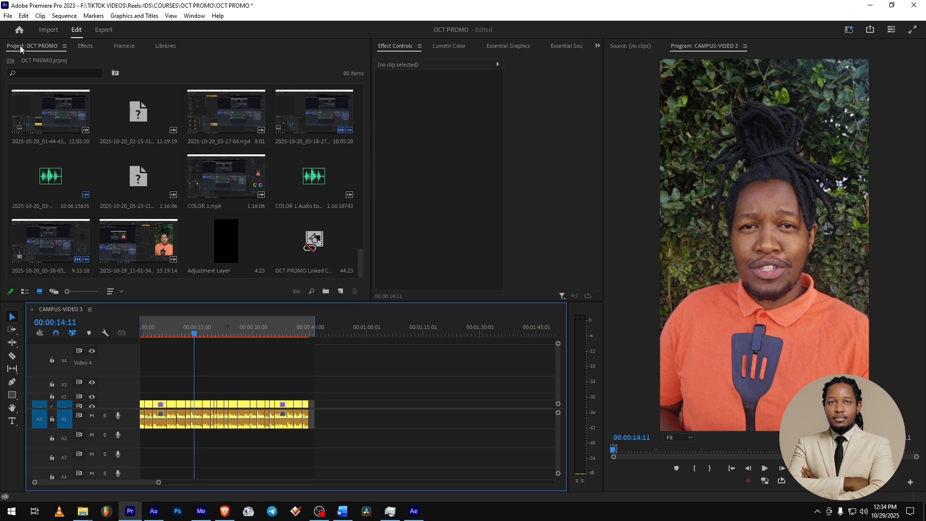
- Create a 1080 x 1920 adjustment layer at 23.976 fps and name it TEXT
click(339, 291)
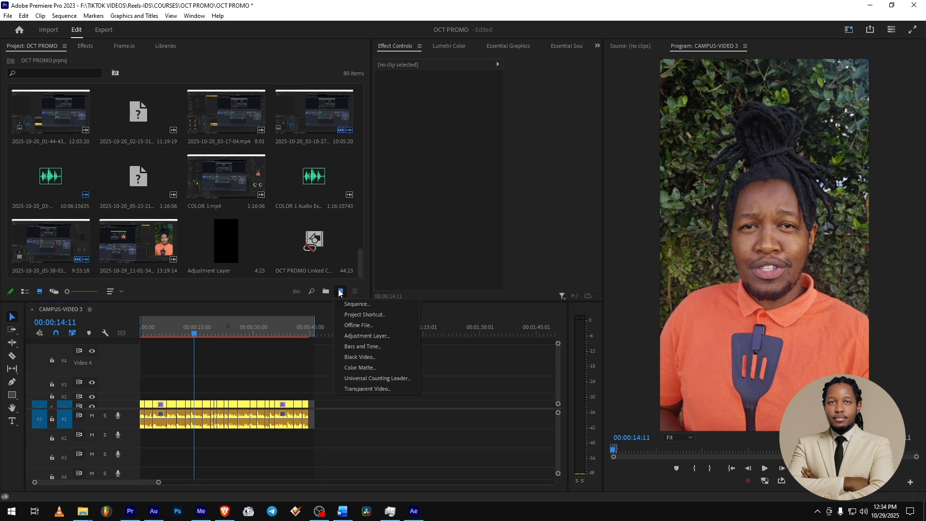
click(371, 335)
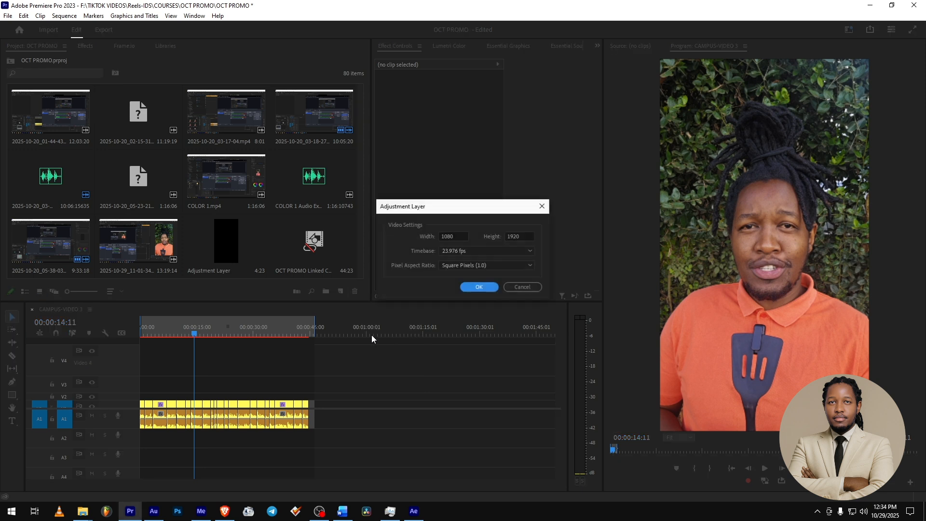
click(479, 287)
click(25, 269)
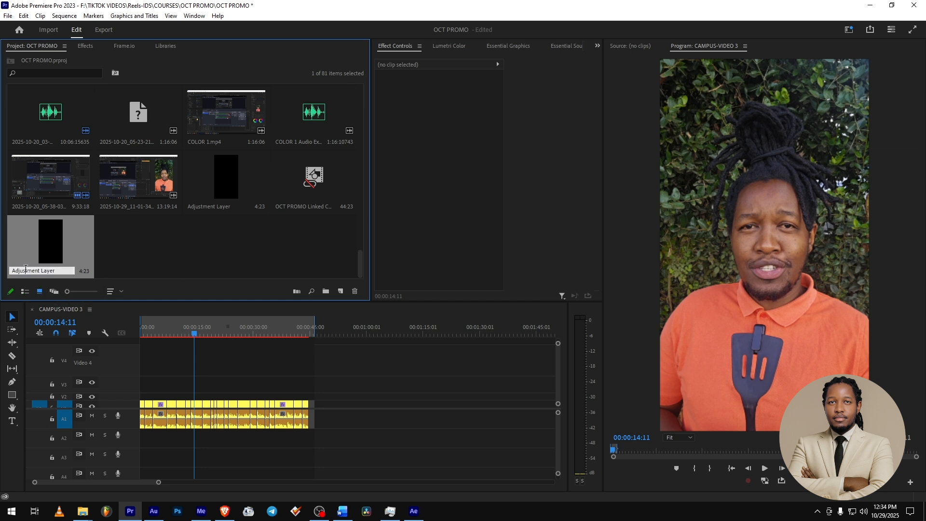
text(TEXT)
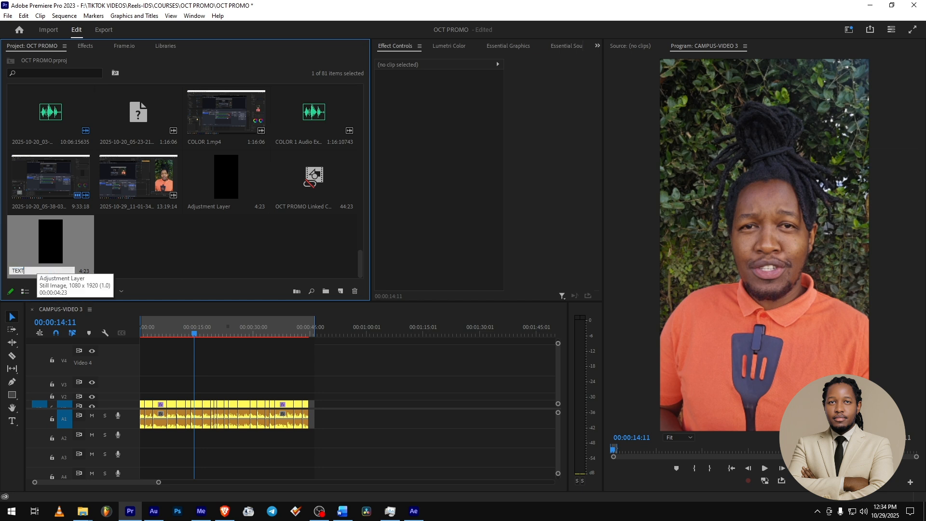
key(Return)
- Place the TEXT adjustment layer on track V2 at the sequence start and return the playhead to 00:00:00:00
drag(45, 234, 164, 399)
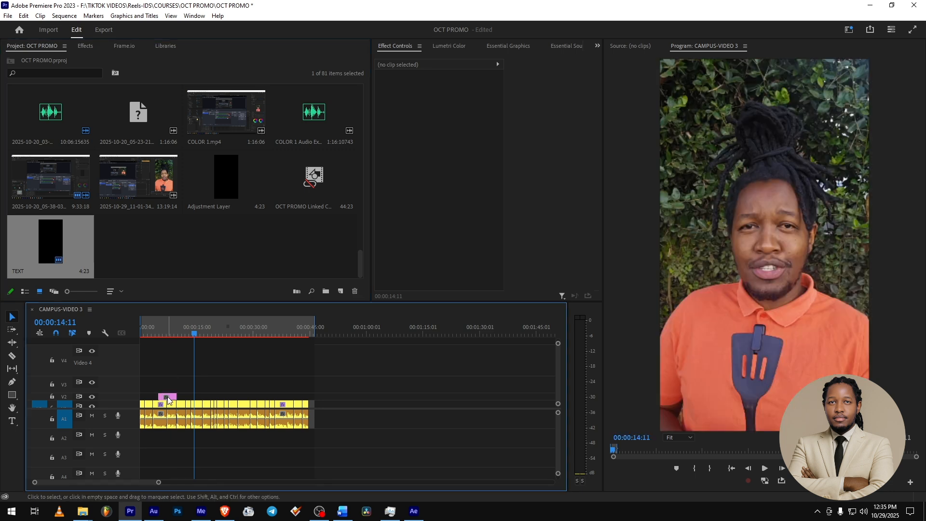
drag(171, 398, 153, 397)
mouse_move(138, 335)
mouse_down()
mouse_move(156, 335)
mouse_move(140, 334)
mouse_up()
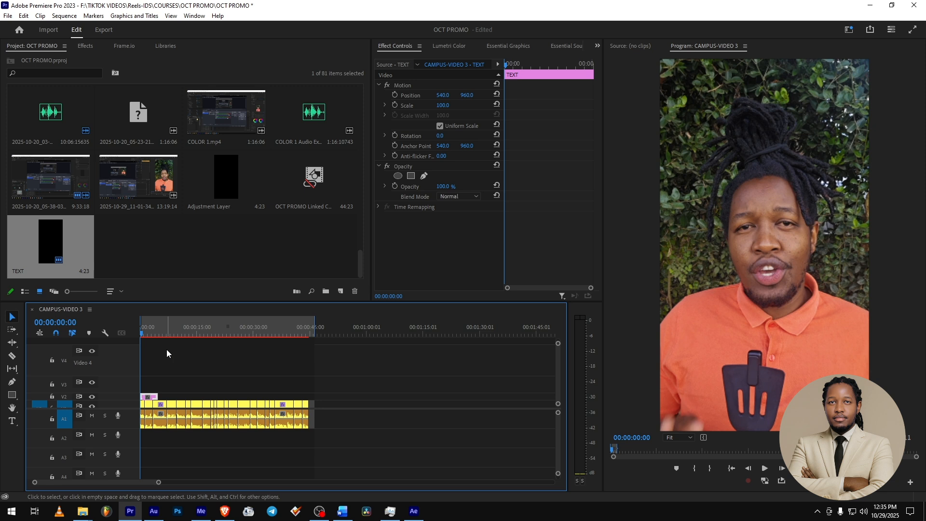
- Play the opening phrase and trim the end of the TEXT clip to a duration of 00:00:03:15
key(space)
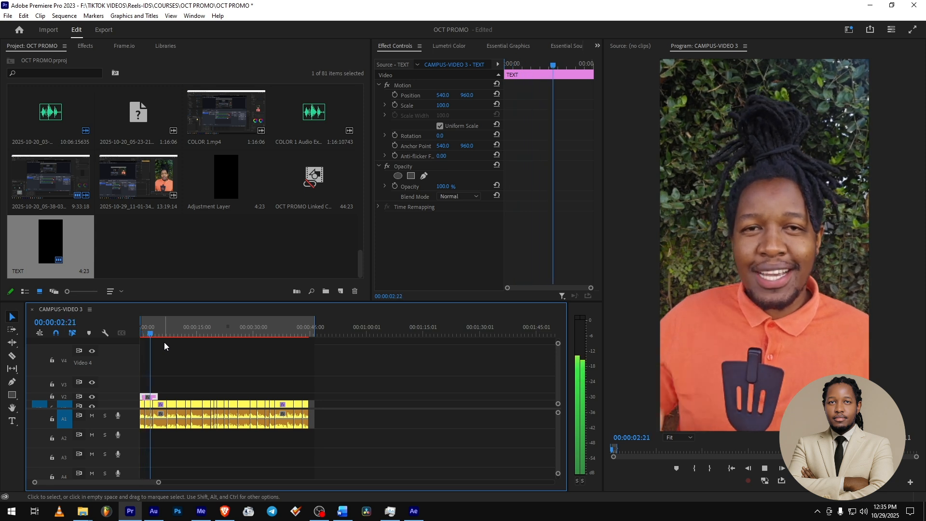
key(space)
scroll(149, 383, up, 2)
scroll(148, 383, up, 3)
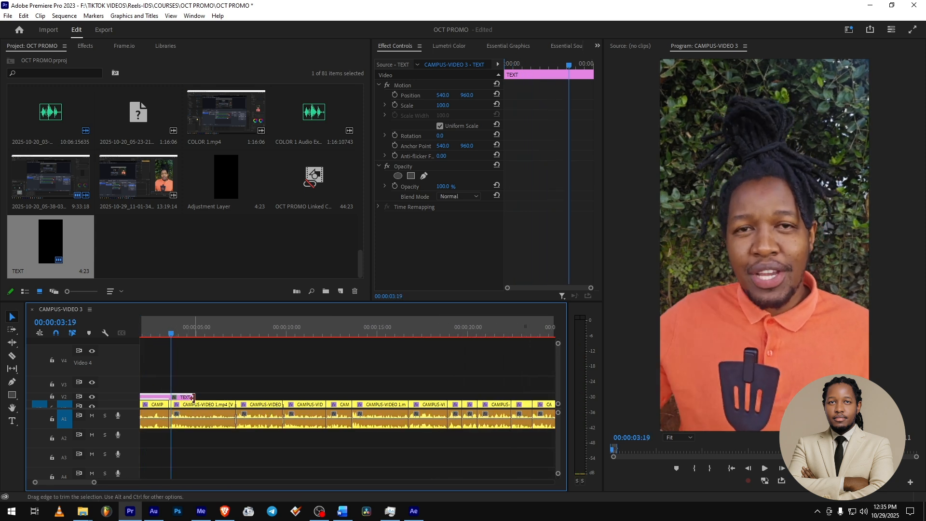
mouse_move(160, 396)
mouse_down()
mouse_move(175, 395)
mouse_move(167, 396)
mouse_up()
scroll(383, 385, down, 3)
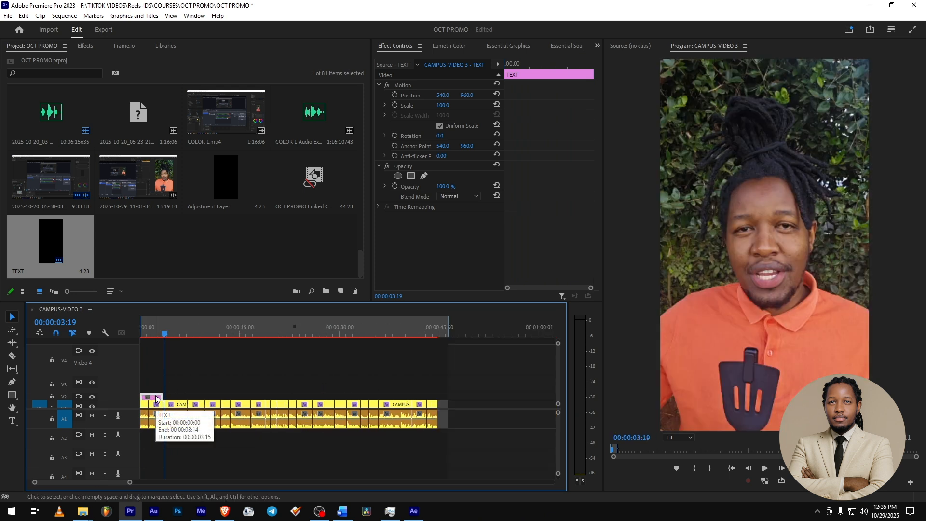
- Replace the TEXT clip with a linked After Effects composition and re-enable the composition view's refresh
right_click(156, 398)
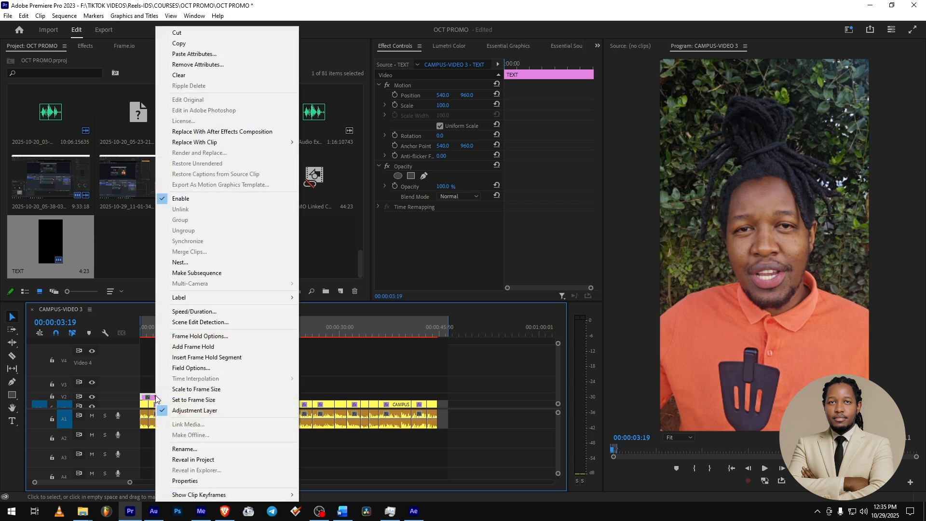
click(215, 130)
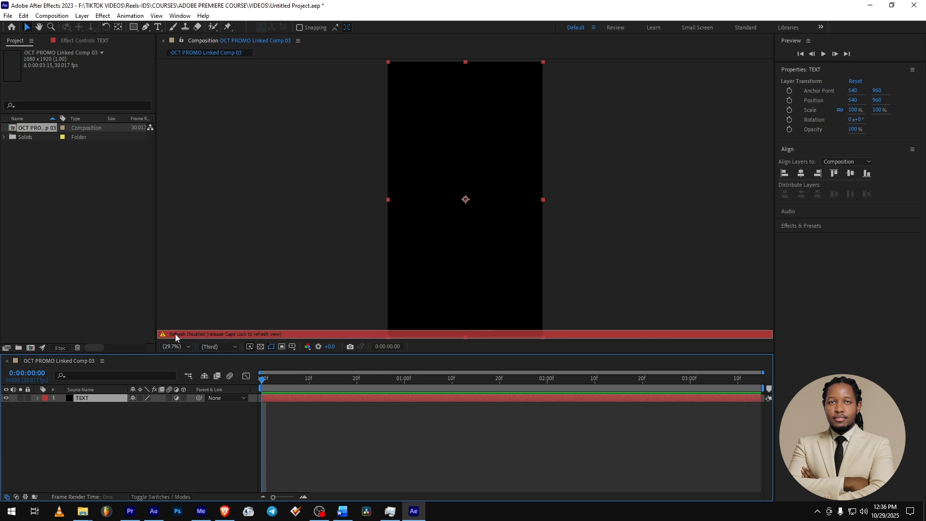
click(273, 334)
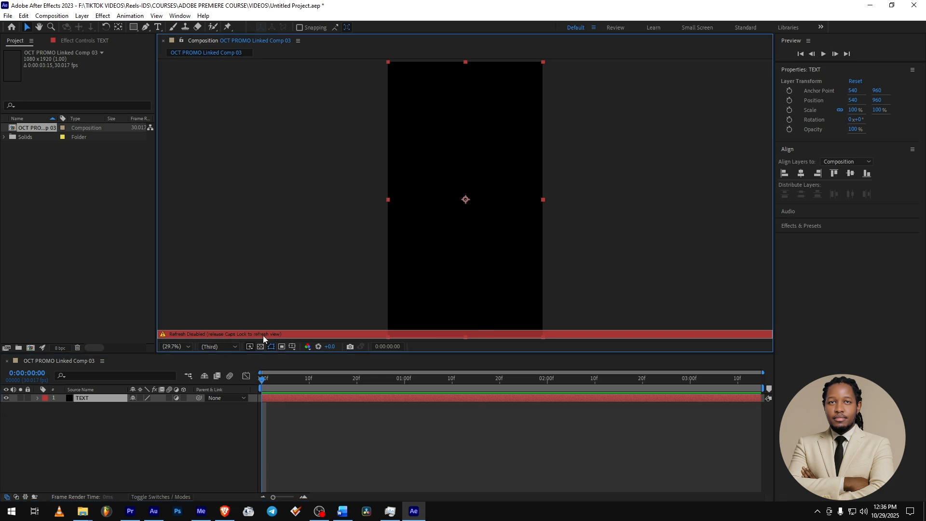
key(Caps_Lock)
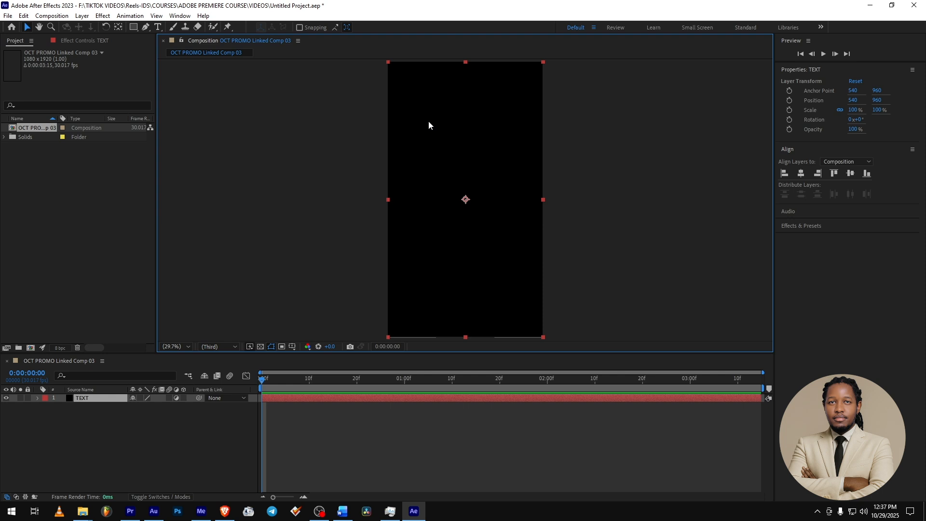
- Add a text layer reading "lean" in the upper-middle area of the composition
click(157, 28)
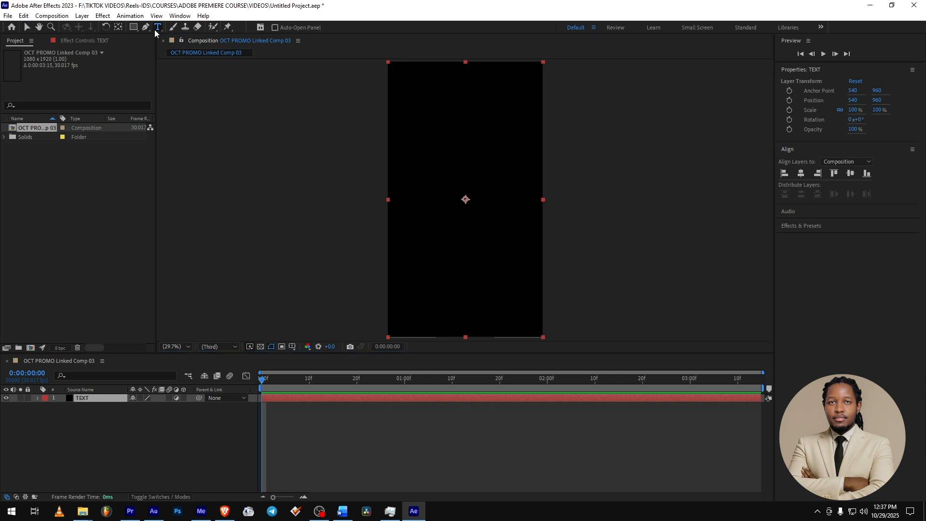
click(425, 190)
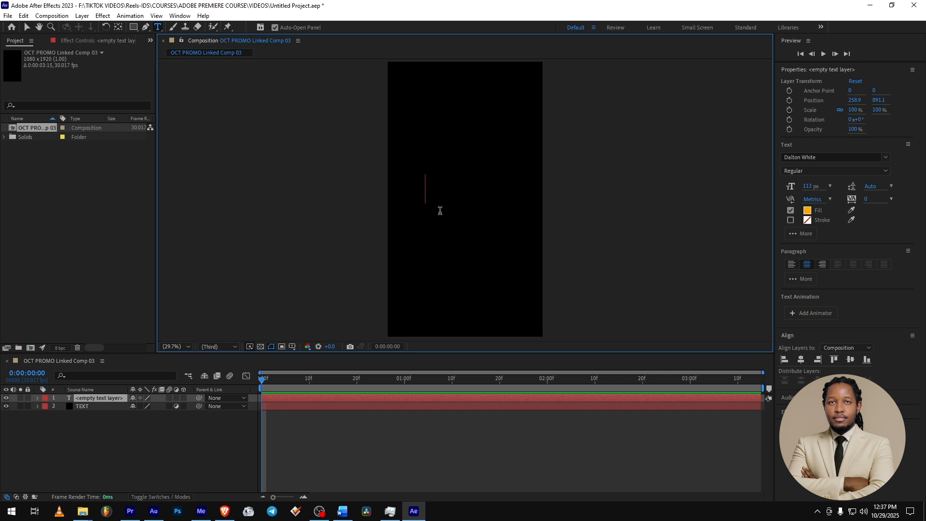
text(lean)
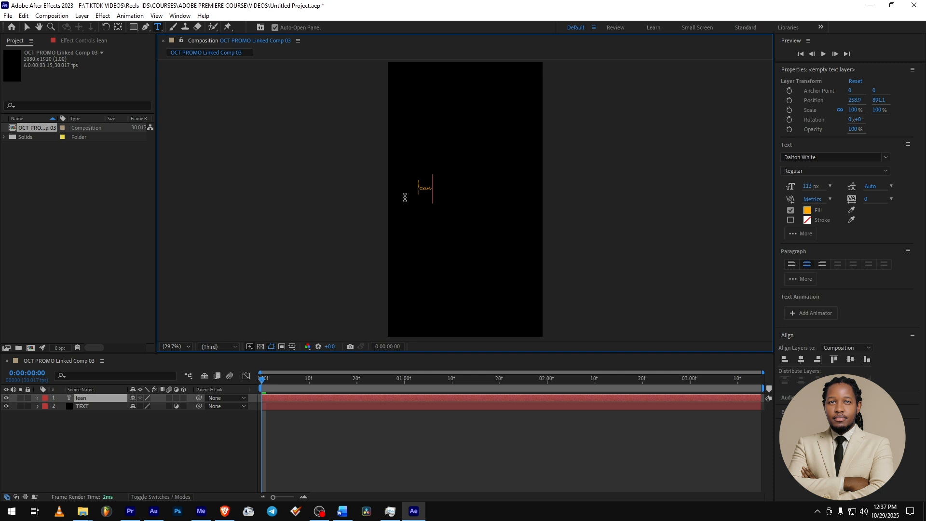
- Change the fill colour of all the text in the new layer to white
key(ctrl+a)
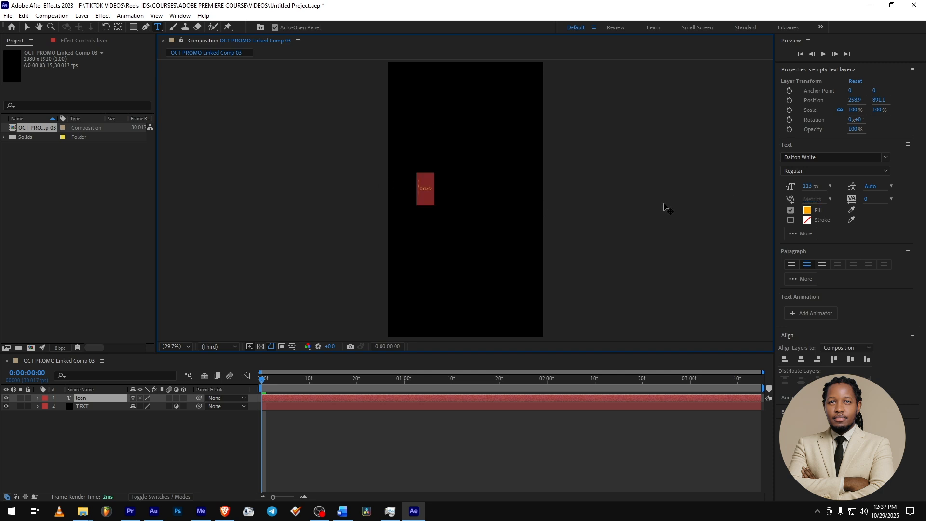
click(807, 210)
drag(685, 254, 553, 169)
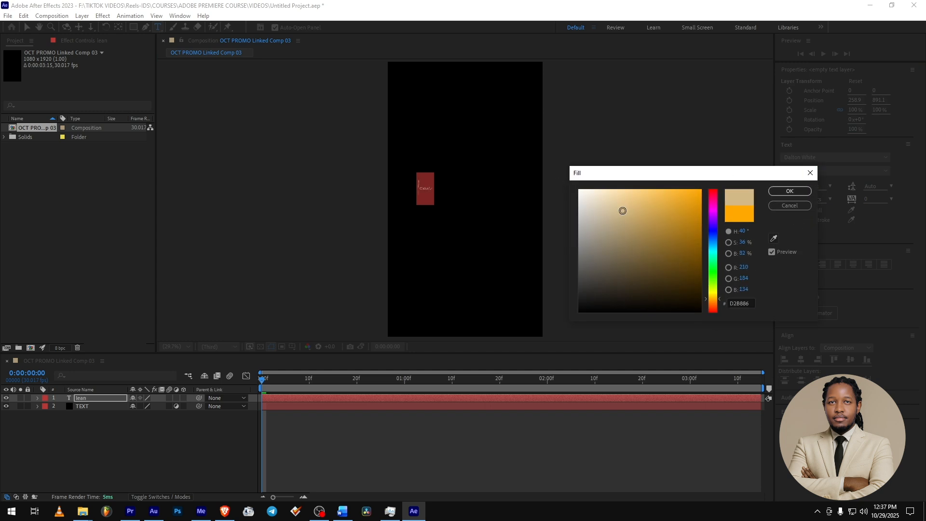
click(780, 193)
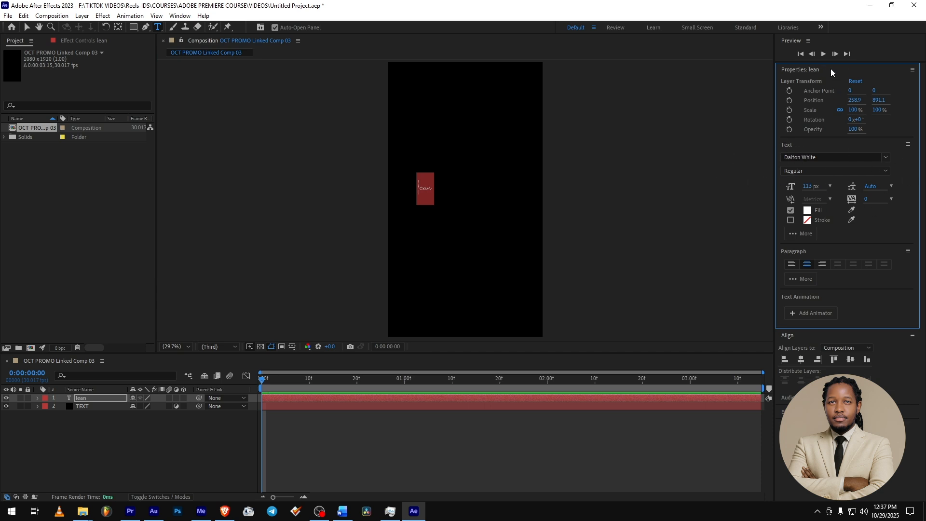
- Show the Character settings and set the text's font to Montserrat Bold
click(178, 17)
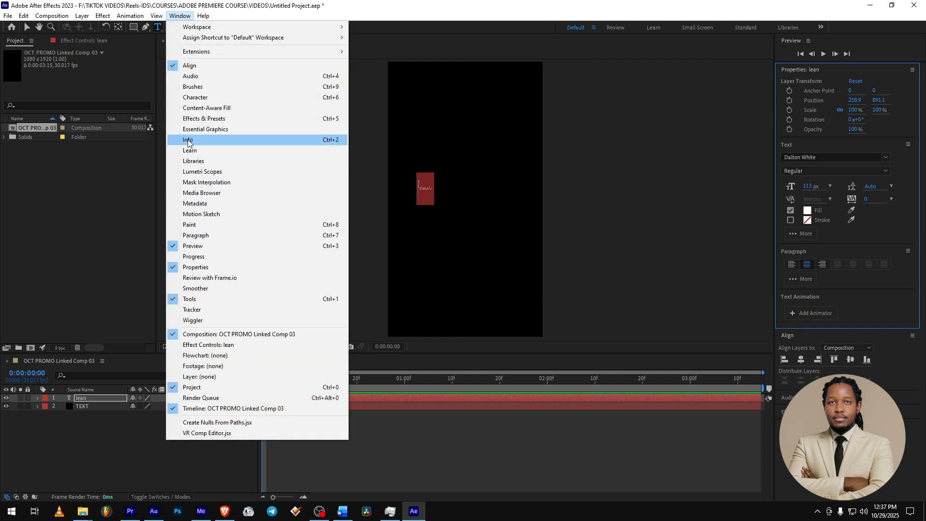
click(196, 98)
click(812, 378)
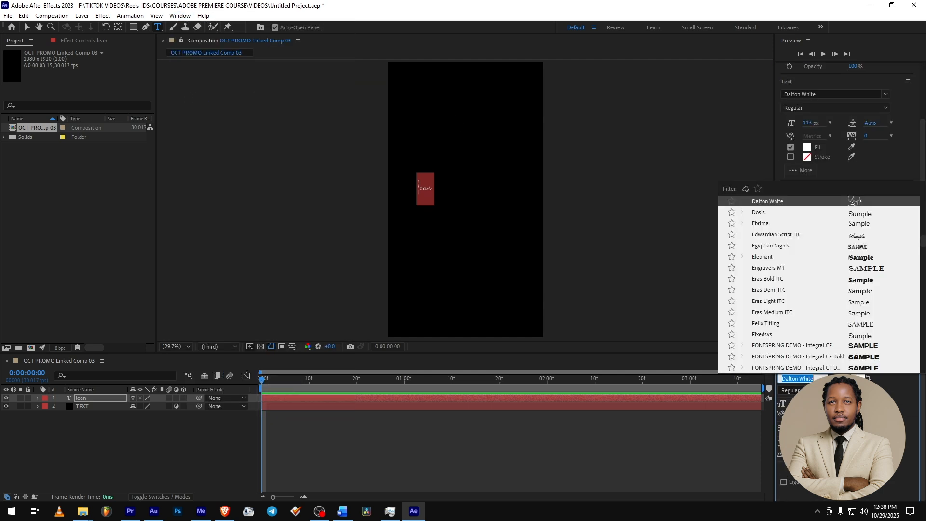
text(mont)
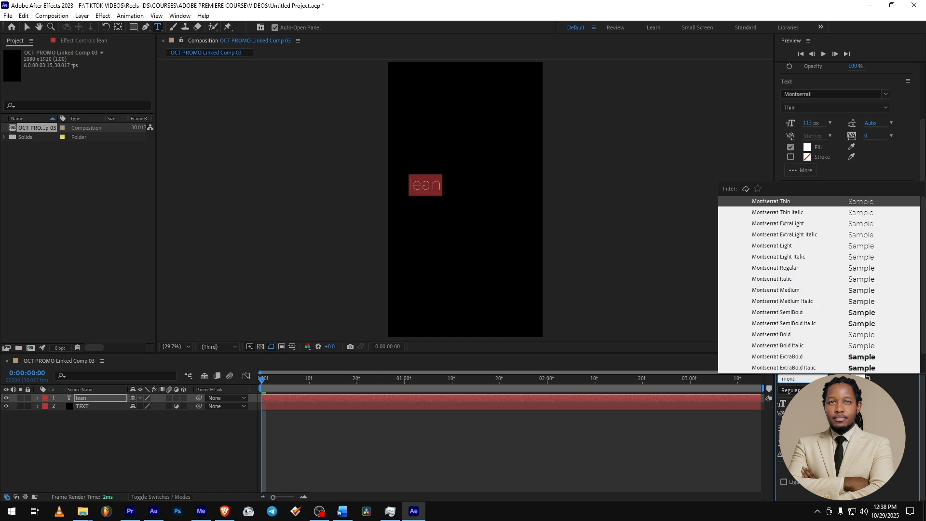
click(777, 334)
- Replace the word with "Learn" and centre the text horizontally and vertically in the composition
double_click(433, 185)
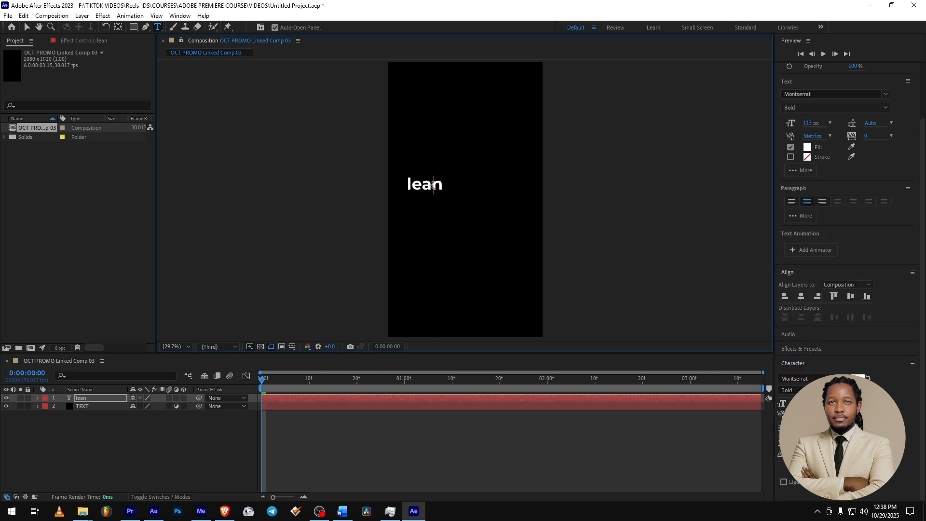
text(Learn)
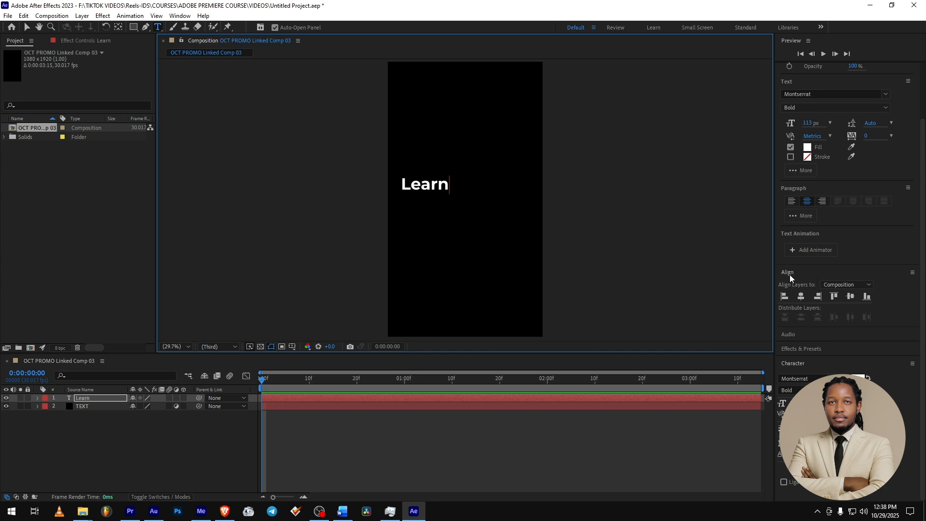
click(801, 299)
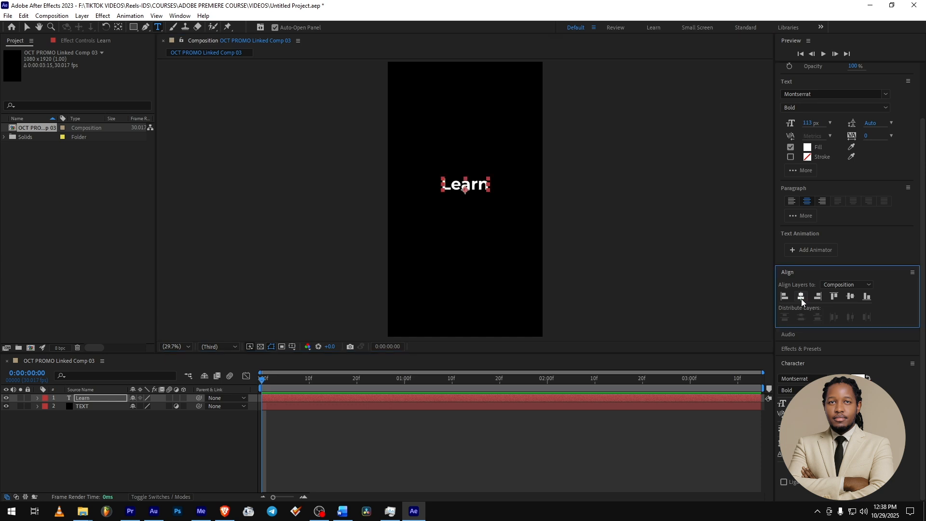
click(849, 298)
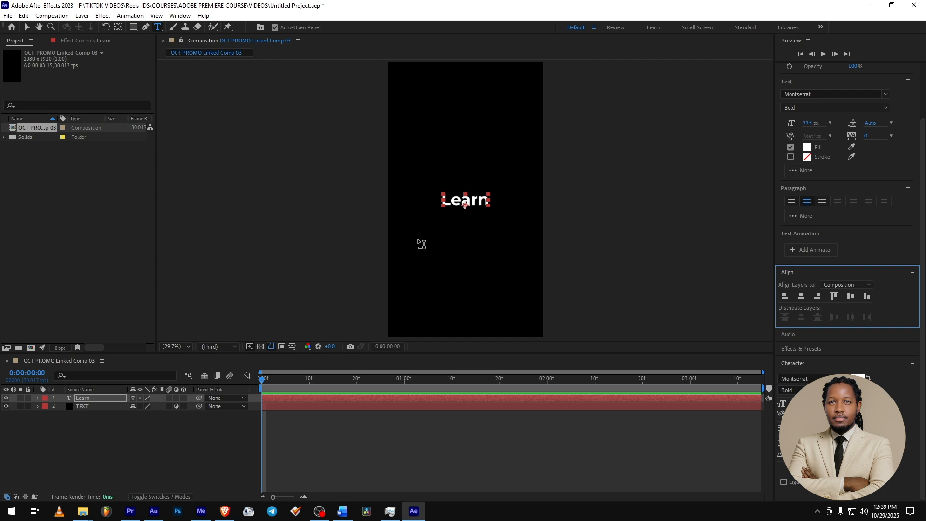
- Save the After Effects project and check the title over the video in Premiere Pro at 00:00:01:09
key(ctrl+s)
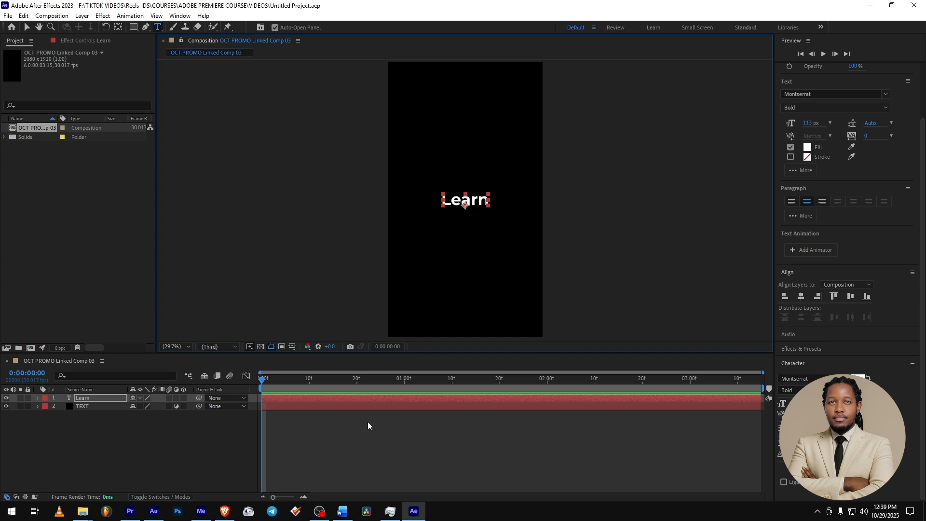
click(131, 512)
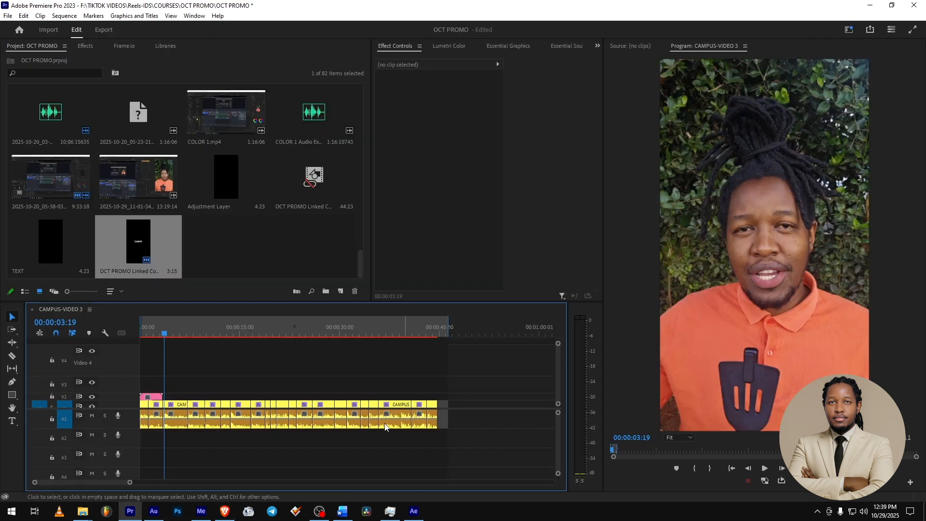
click(149, 334)
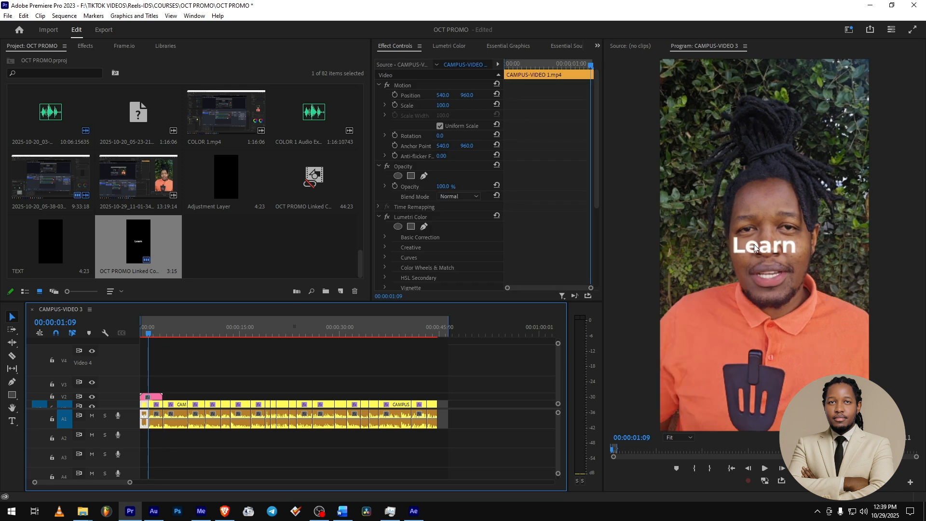
- Back in After Effects, move the "Learn" text straight down below the centre, save, and check its placement in Premiere Pro
click(411, 513)
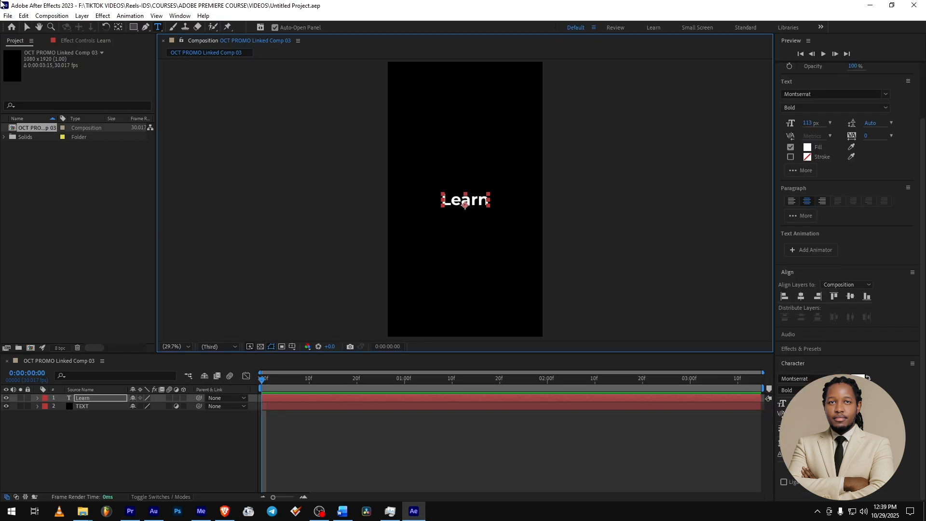
click(27, 29)
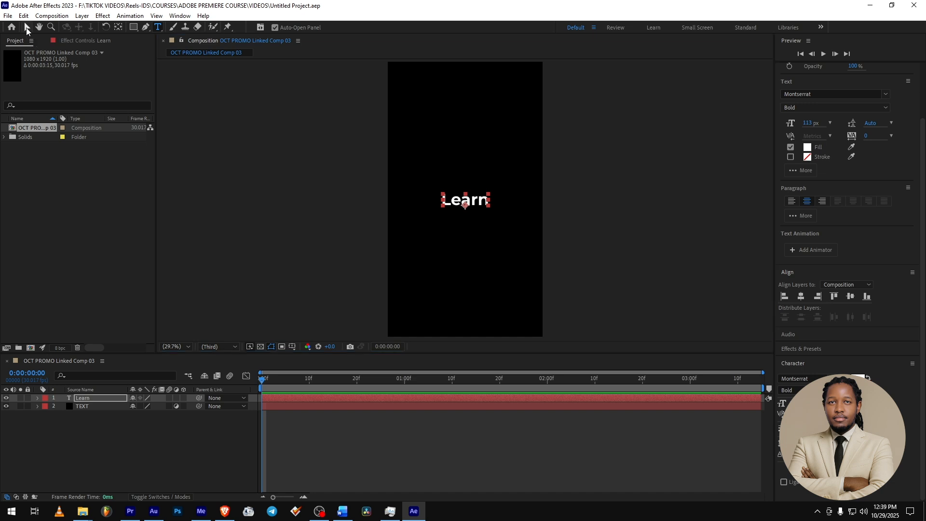
drag(475, 203, 475, 243)
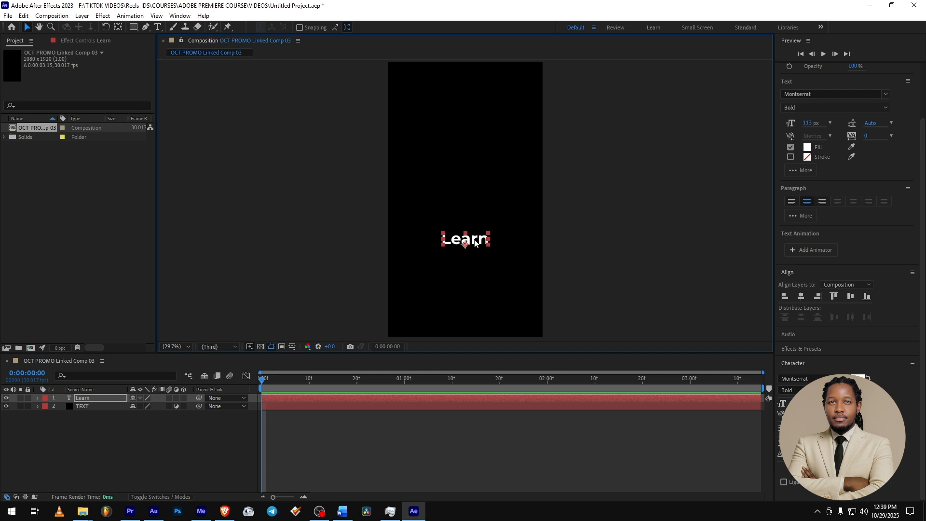
key(ctrl+s)
click(123, 515)
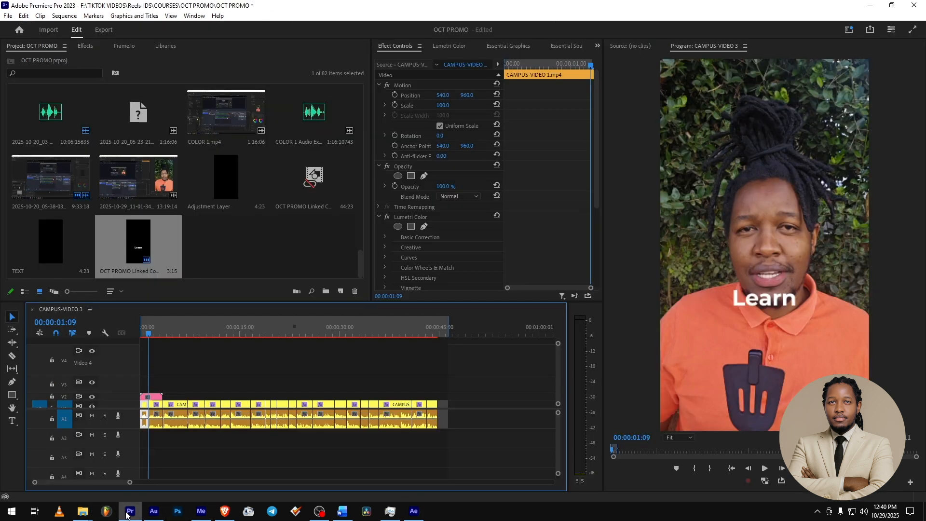
- Lower the "Learn" text further in After Effects to chest level, check it in Premiere Pro, and return to After Effects
click(420, 513)
drag(475, 240, 474, 262)
click(132, 513)
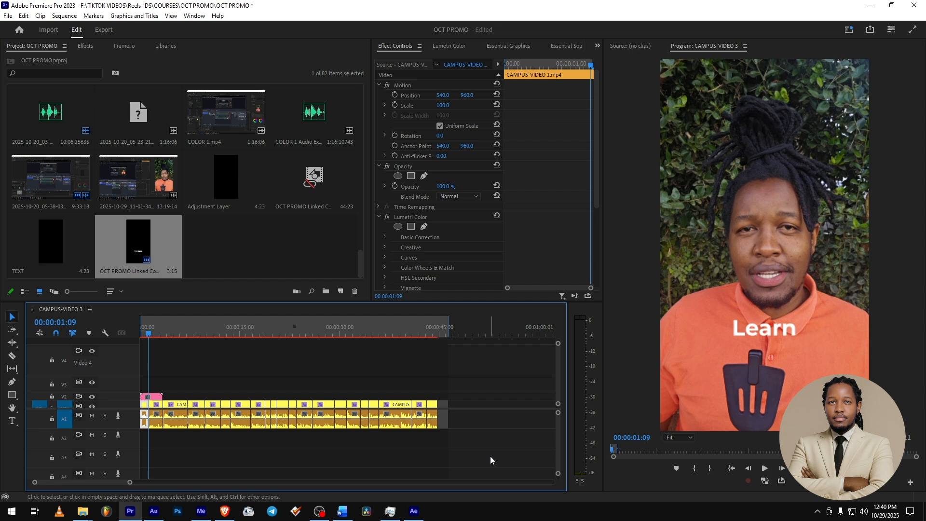
click(413, 513)
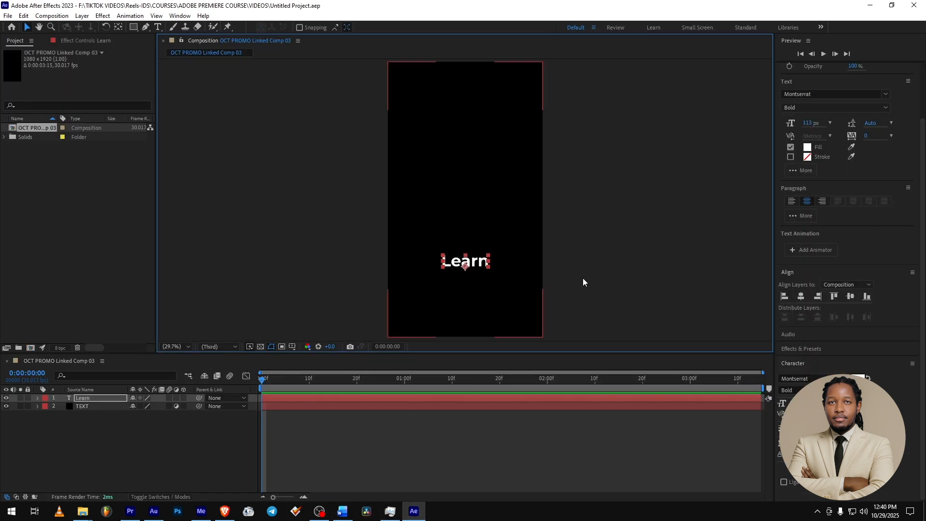
- Duplicate the "Learn" text layer, move the copy directly below the original, and change its text to "Upskill"
click(604, 277)
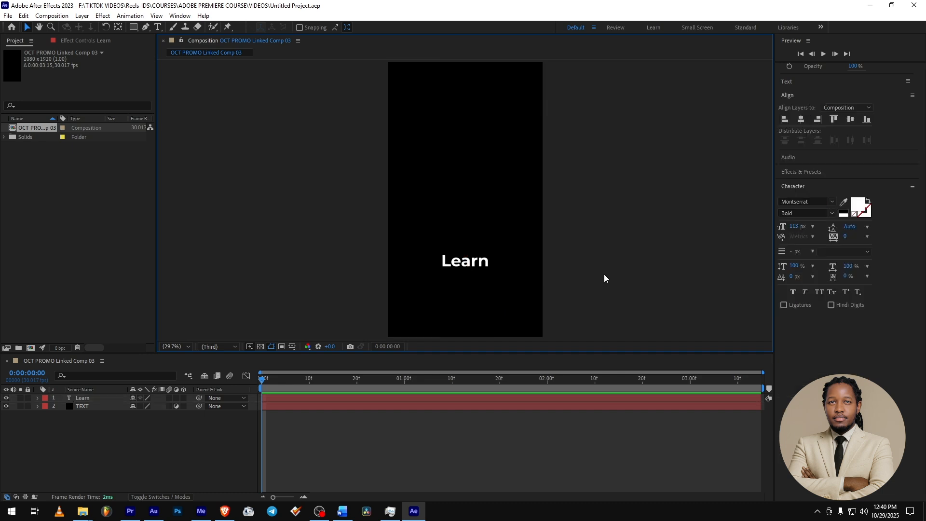
click(487, 266)
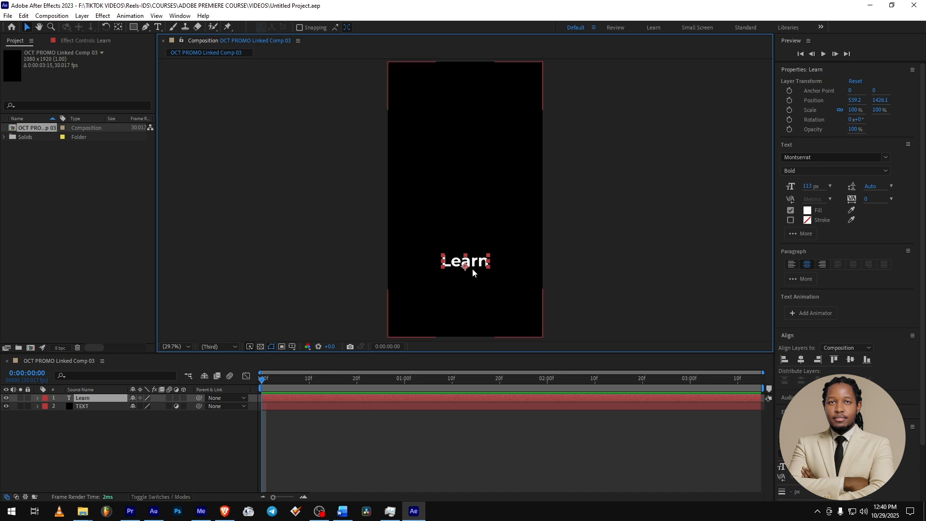
key(ctrl+d)
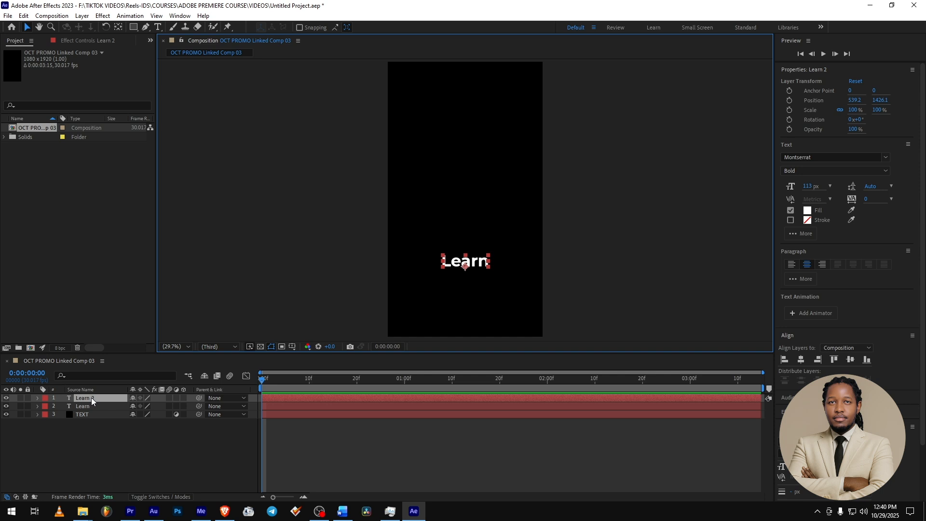
drag(477, 264, 478, 278)
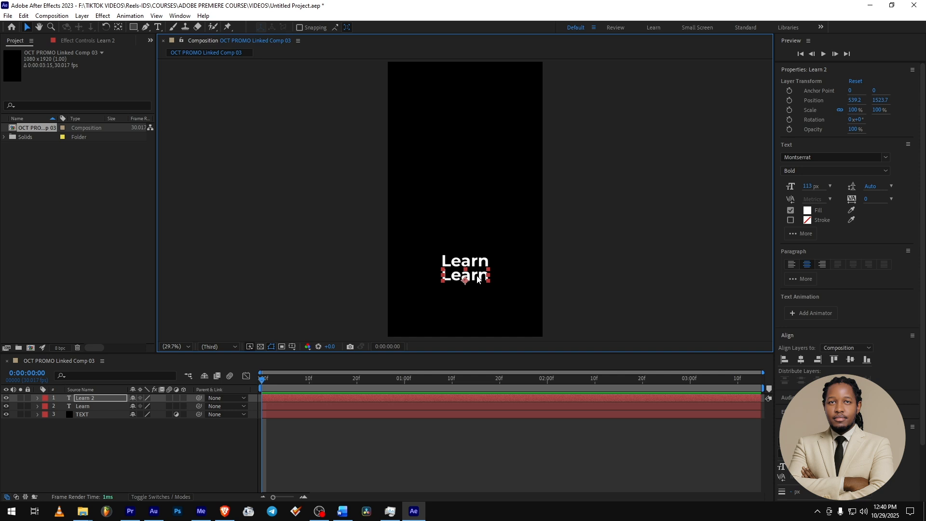
double_click(478, 278)
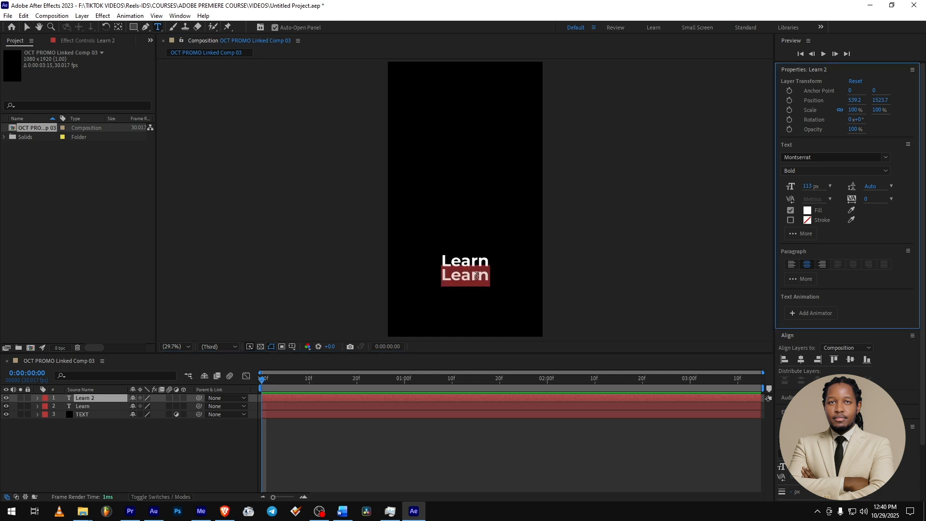
text(Upskill)
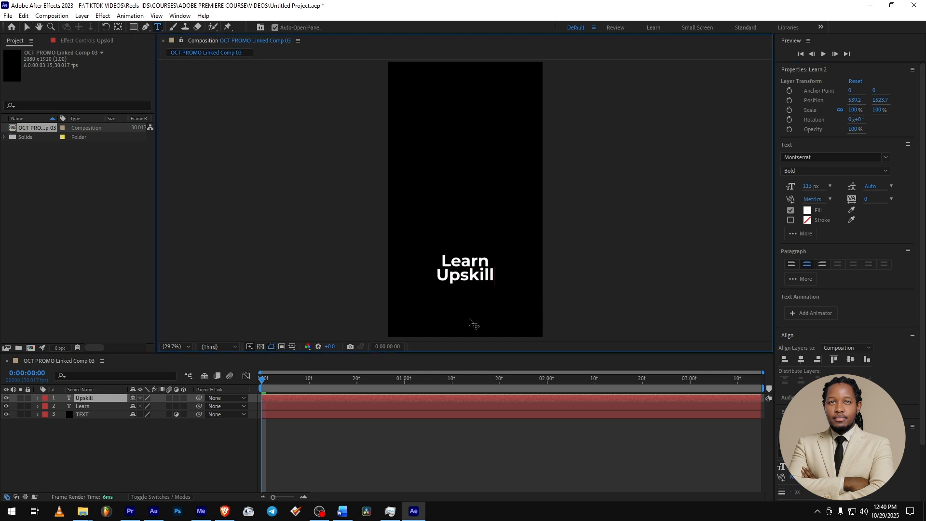
- Save the After Effects project, check the two-line title over the video in Premiere Pro, and return to After Effects
key(ctrl+s)
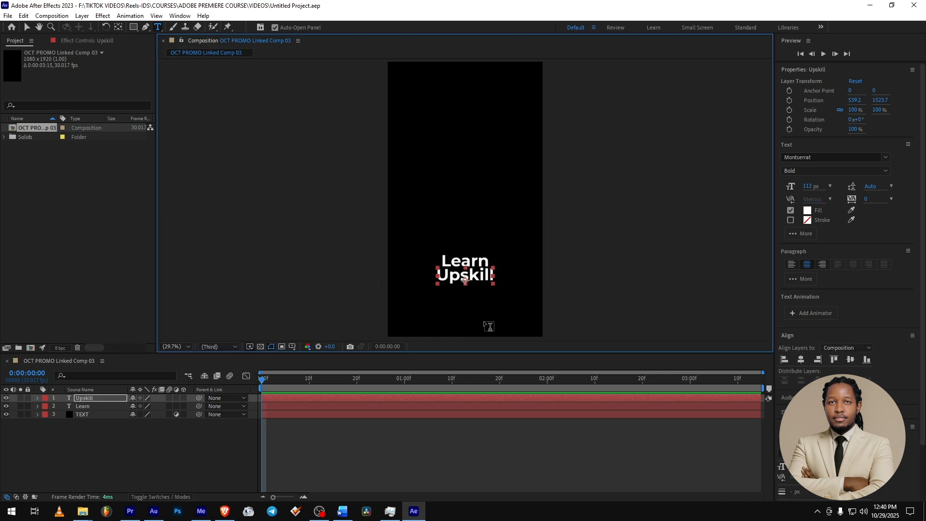
click(136, 517)
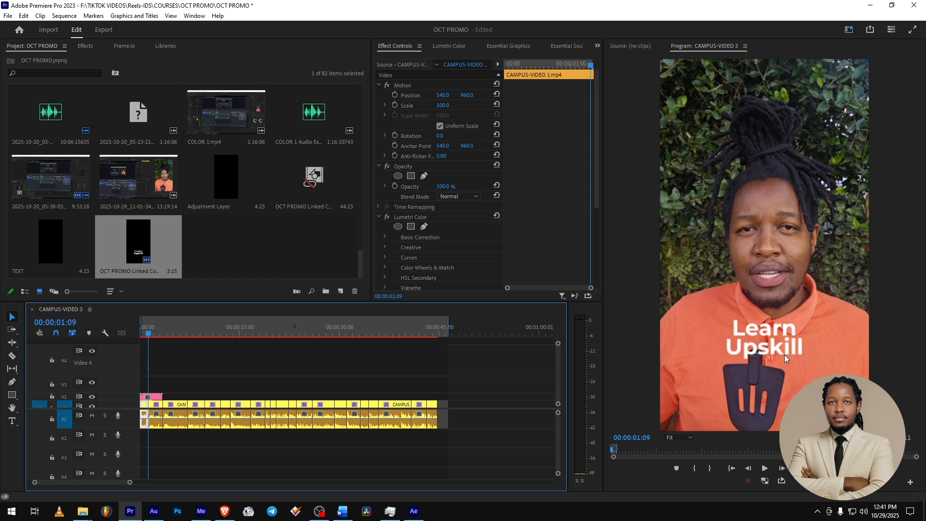
click(417, 516)
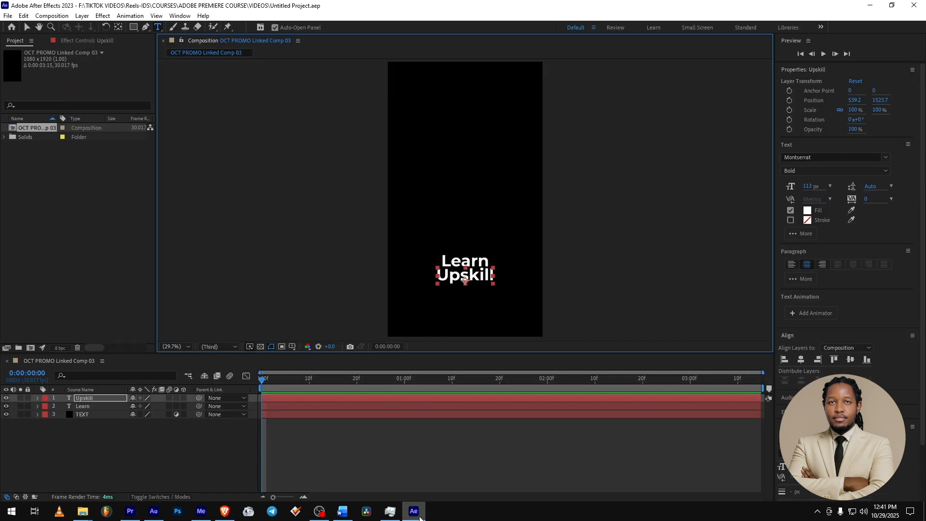
- Duplicate the "Upskill" text layer, move the copy below it, and change its text to "Grow"
click(27, 28)
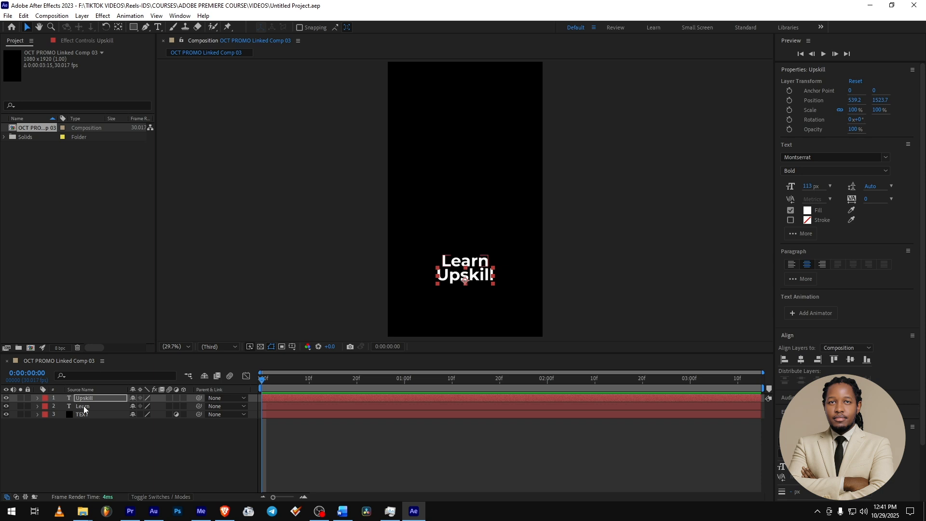
key(ctrl+d)
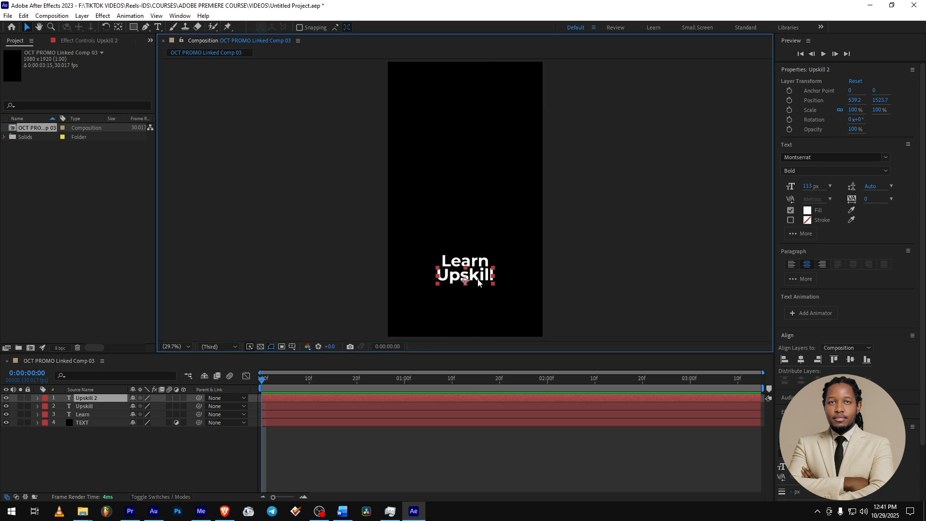
drag(475, 276, 475, 292)
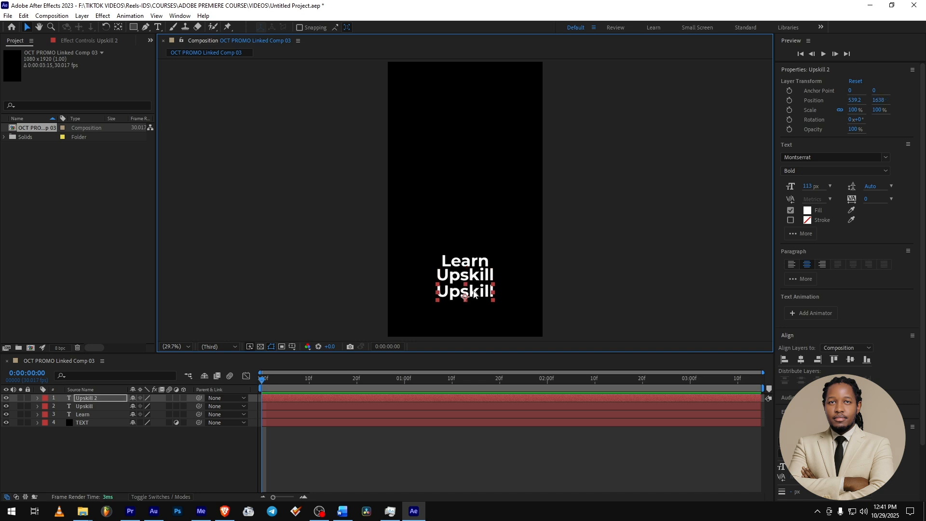
double_click(473, 293)
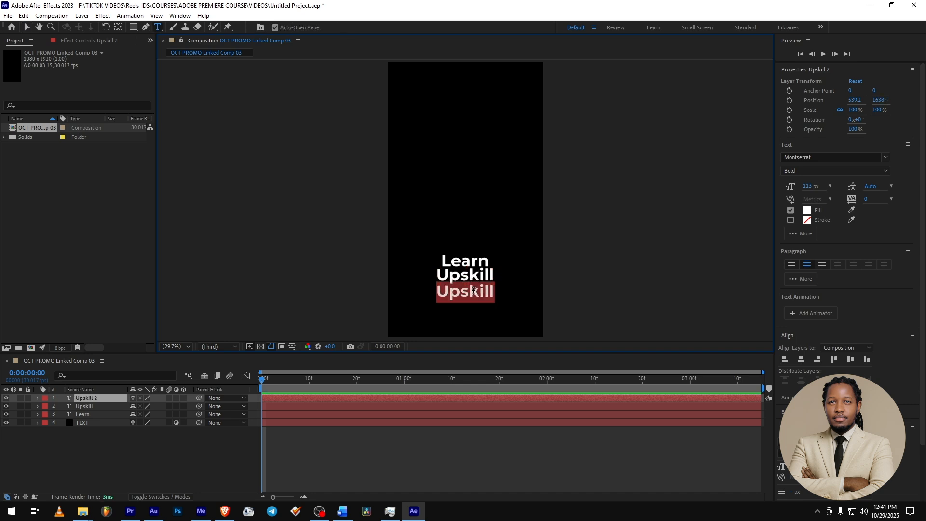
text(Grow)
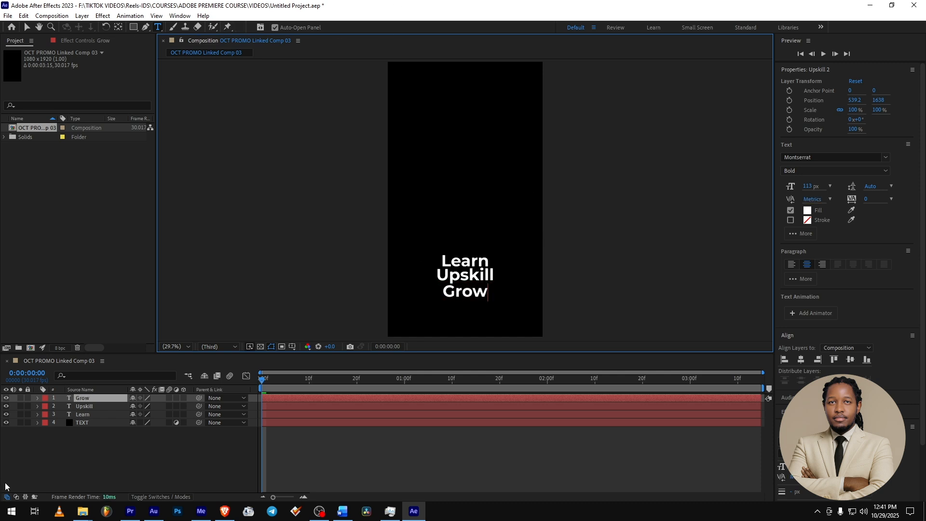
click(81, 462)
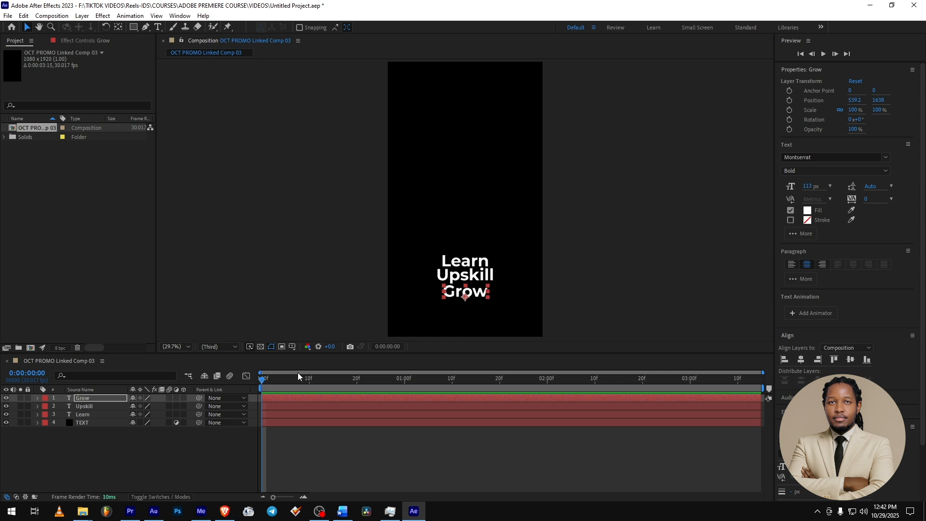
- Select the Learn, Upskill and Grow text layers together
click(82, 415)
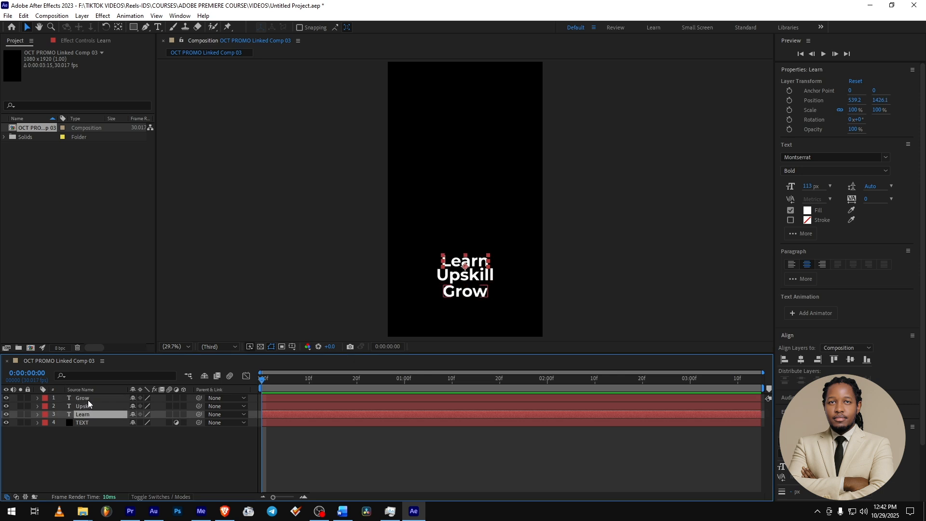
shift+click(89, 401)
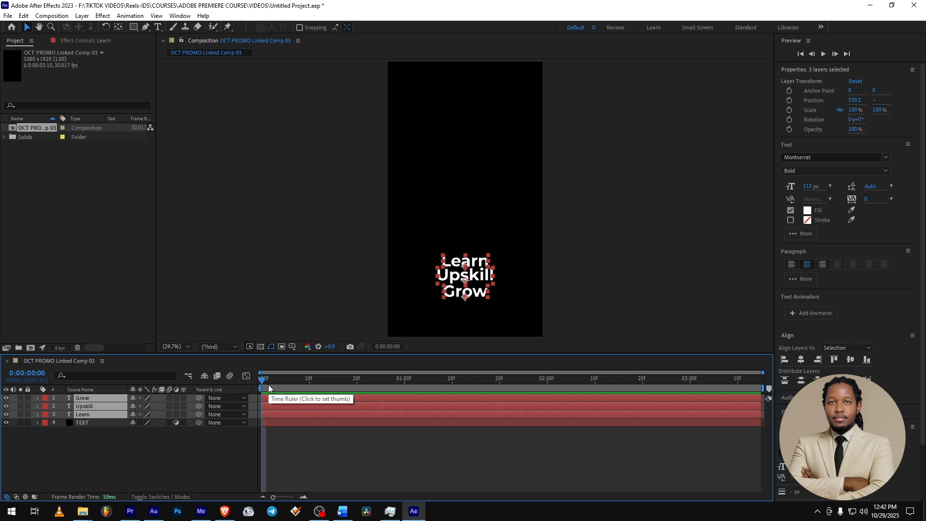
key(space)
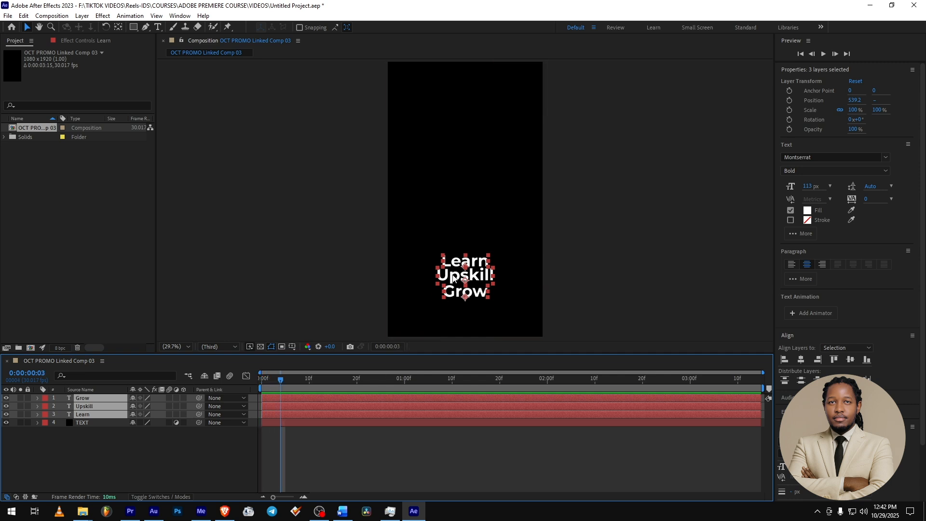
drag(282, 381, 229, 382)
drag(477, 295, 474, 385)
key(ctrl+z)
- Add Position keyframes to the Grow, Upskill and Learn layers at 0:00:00:02, keeping their current placement
key(Page_Down)
key(Page_Down)
key(Page_Down)
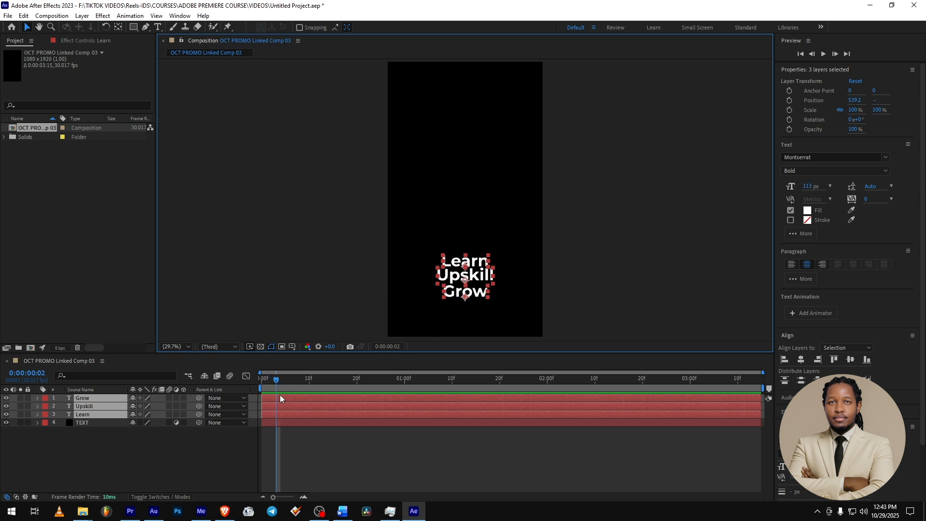
key(alt+shift+p)
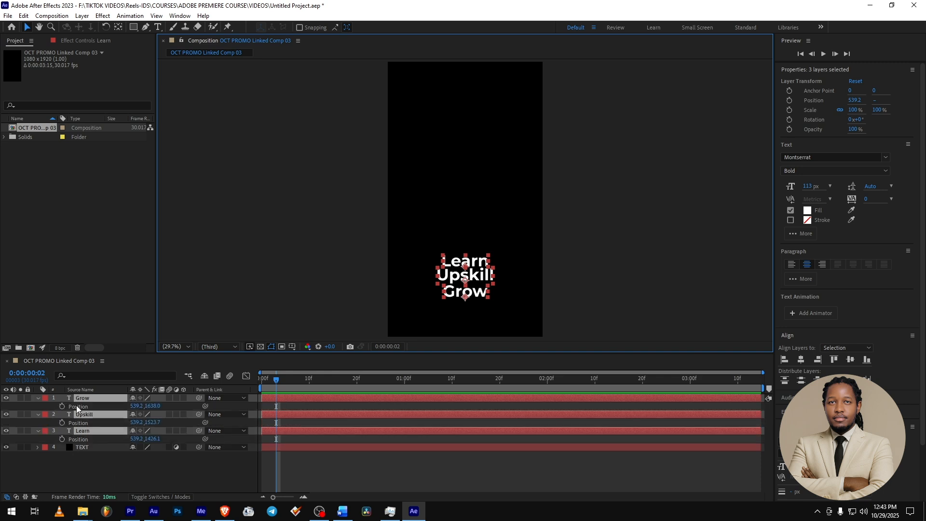
click(63, 439)
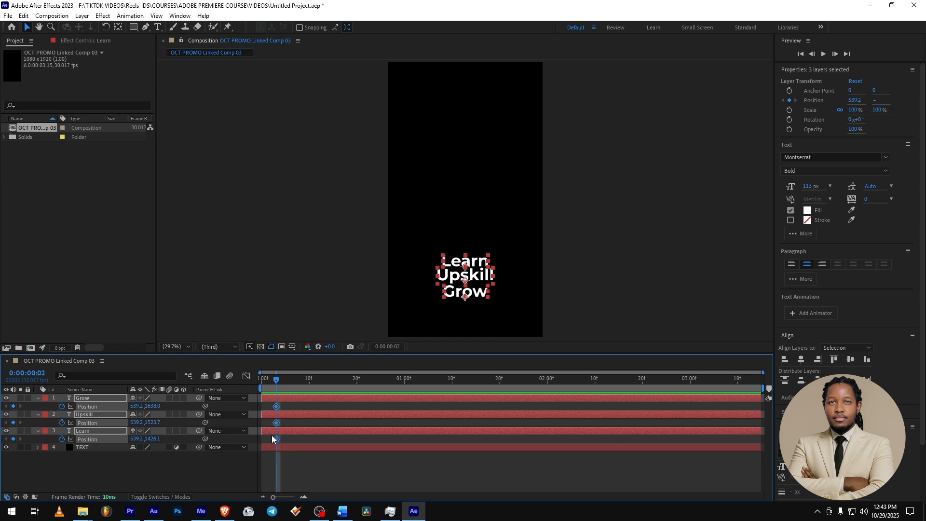
- At 0:00:00:00, move the three selected texts down out of the frame as their starting Position keyframes, and preview the slide-in
drag(278, 383, 272, 383)
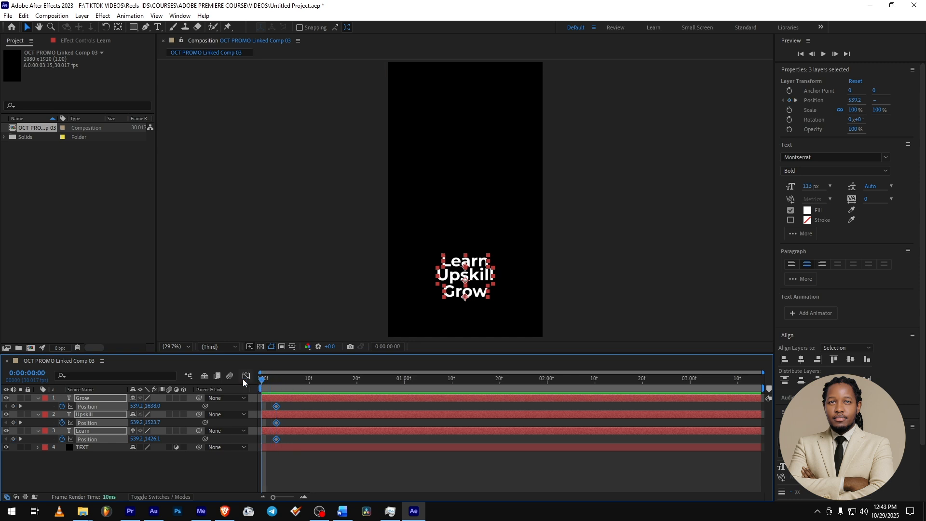
key(Page_Down)
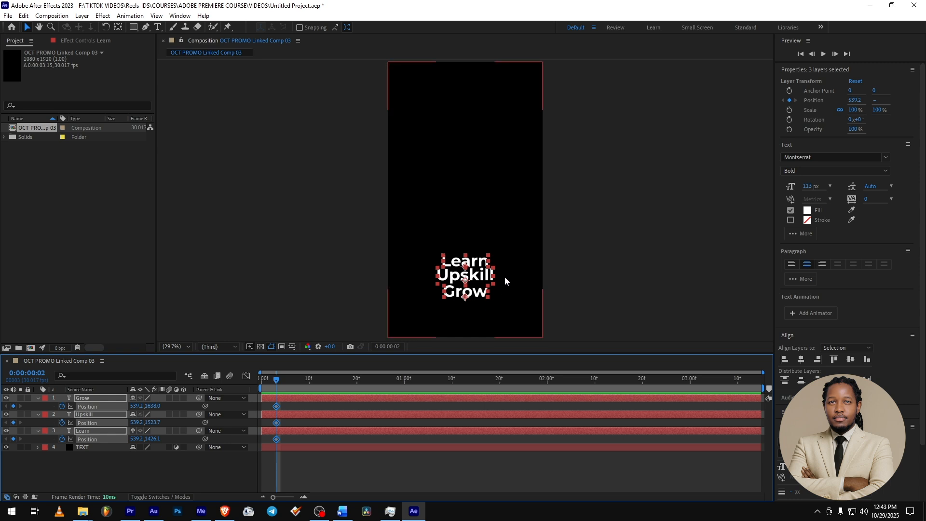
drag(276, 381, 262, 382)
drag(475, 278, 478, 379)
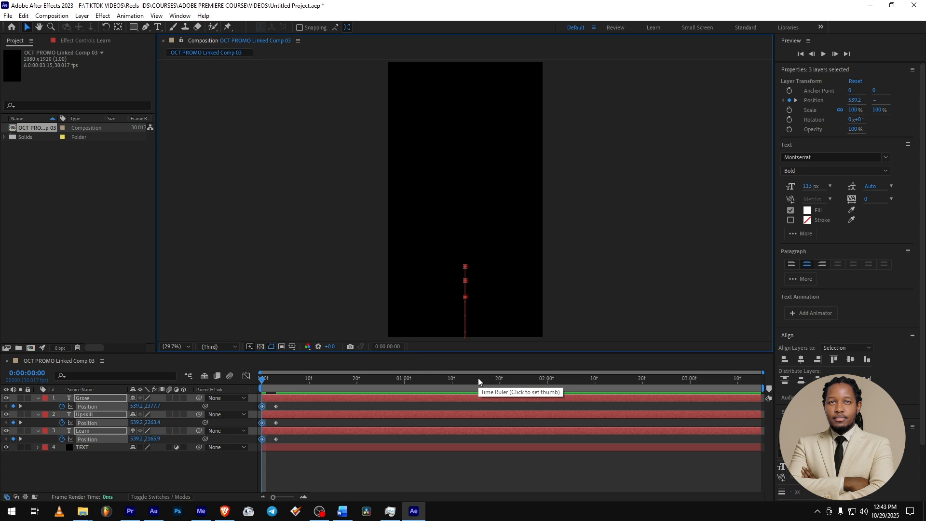
key(ctrl+z)
drag(476, 279, 478, 364)
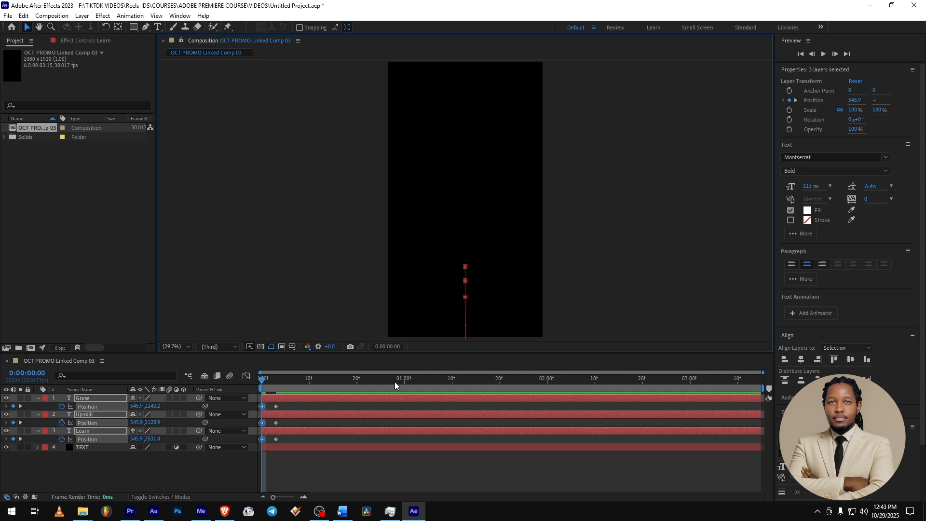
key(space)
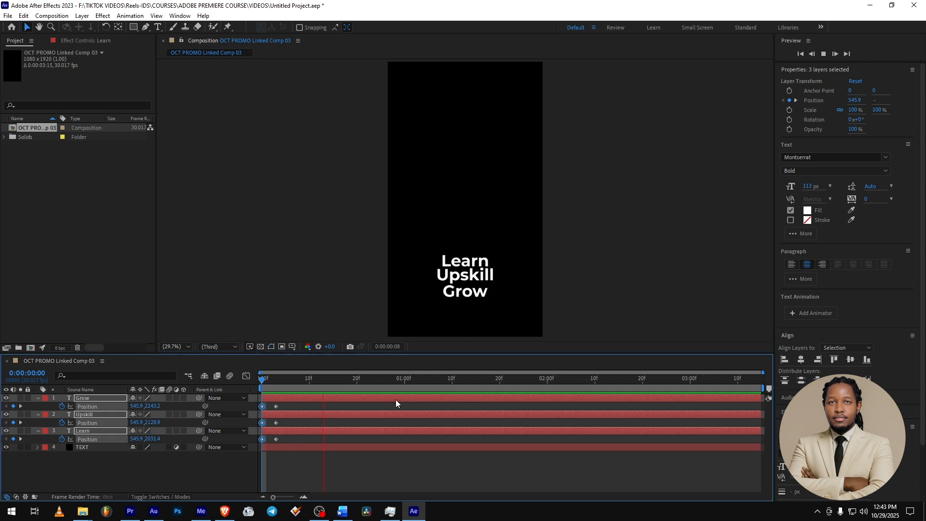
key(space)
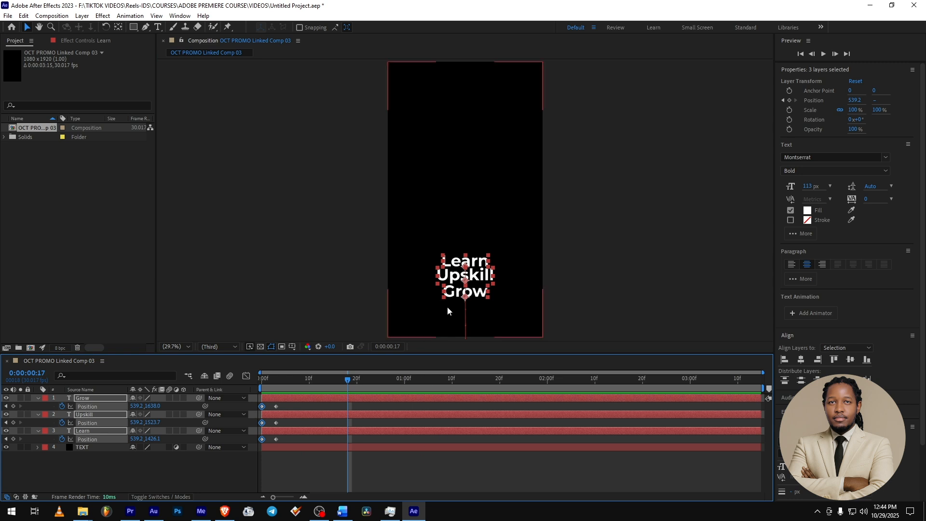
- Save the After Effects project, play the animated title from the sequence start in Premiere Pro, and return to After Effects
key(ctrl+s)
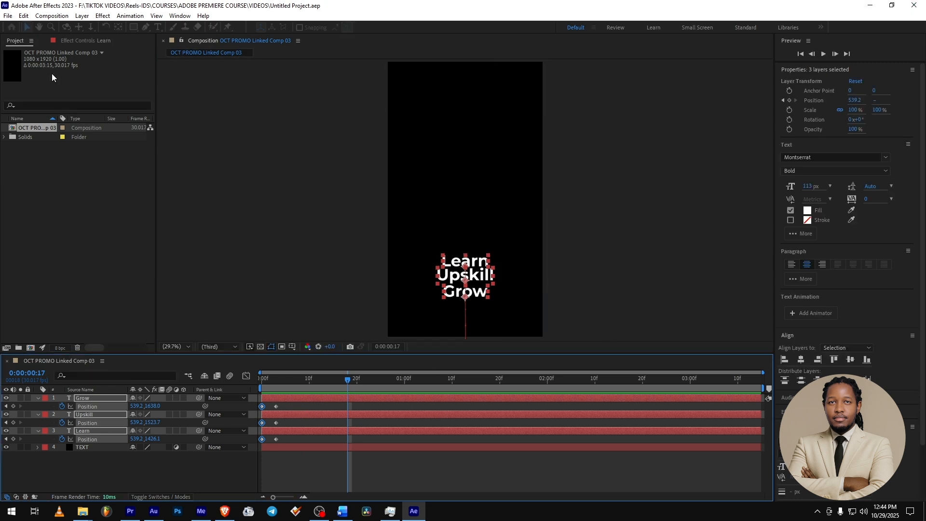
click(131, 512)
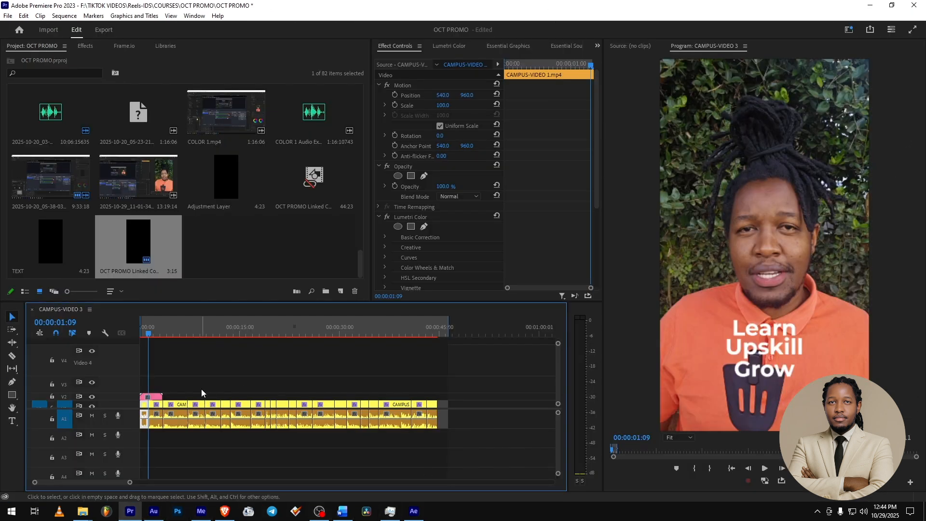
drag(149, 333, 139, 334)
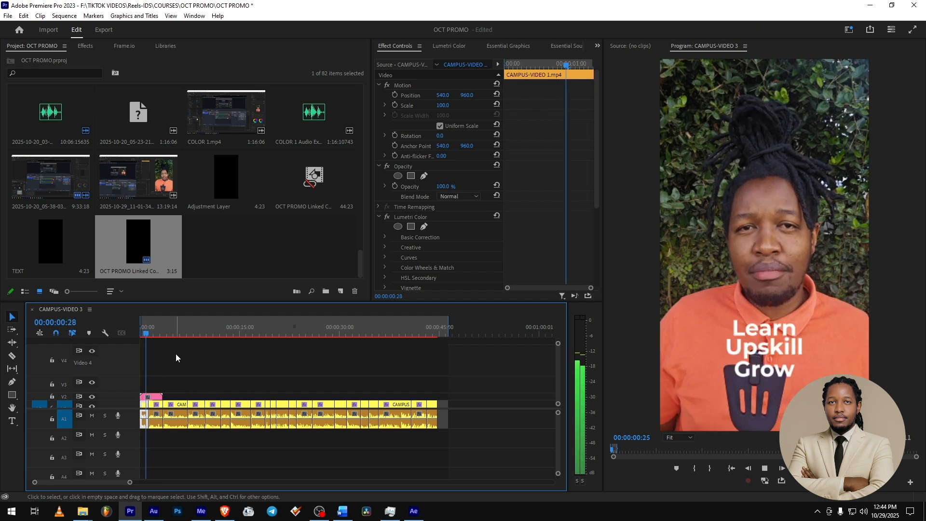
key(space)
mouse_move(418, 516)
click(415, 514)
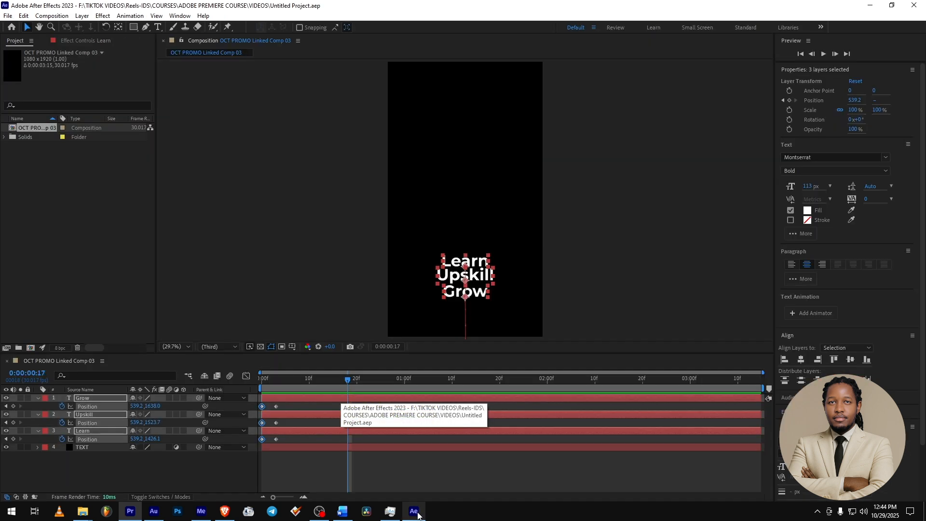
- Stagger the entrances by shifting the Upskill layer about two frames and the Grow layer about four frames later, and preview from the start
click(293, 467)
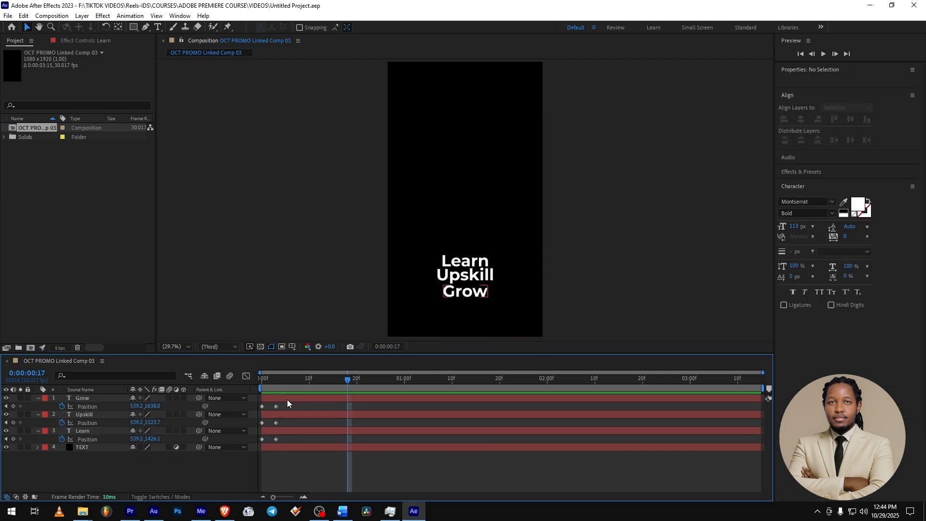
click(277, 430)
click(278, 416)
drag(285, 415, 289, 415)
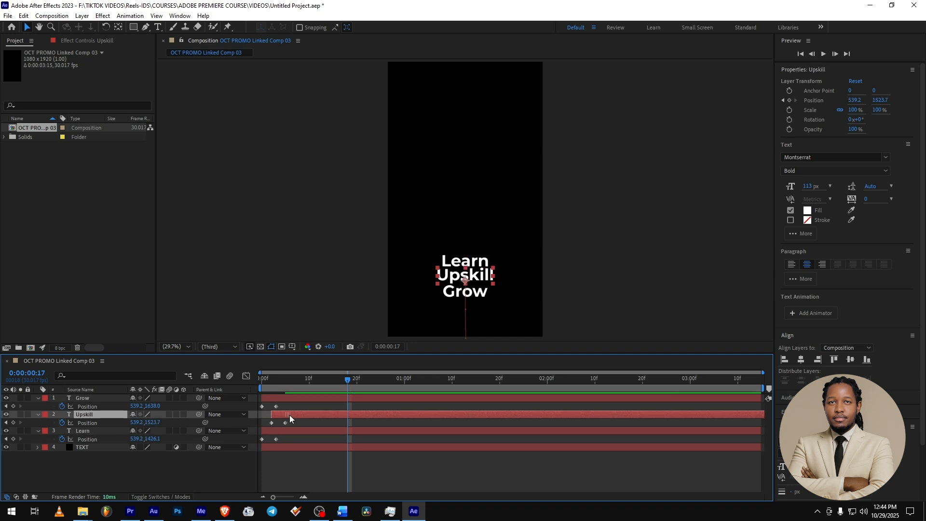
click(272, 398)
drag(280, 398, 155, 386)
key(space)
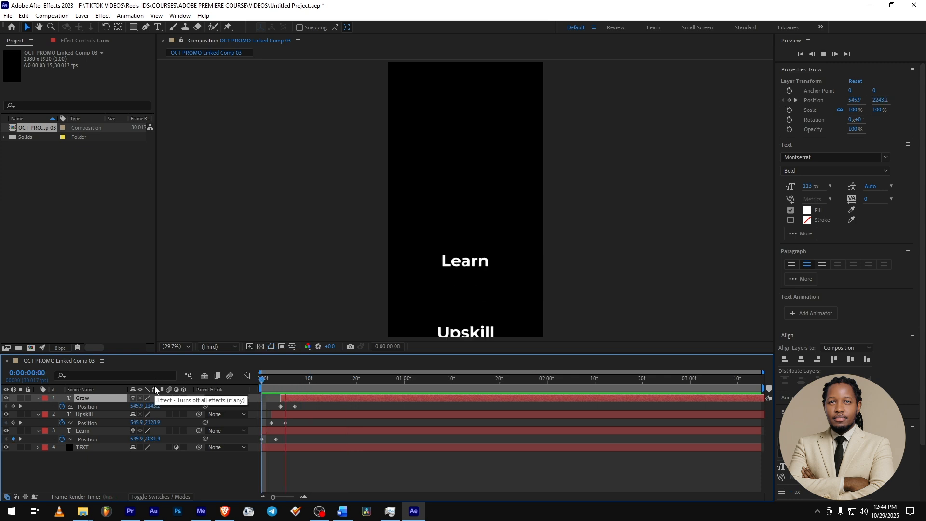
key(space)
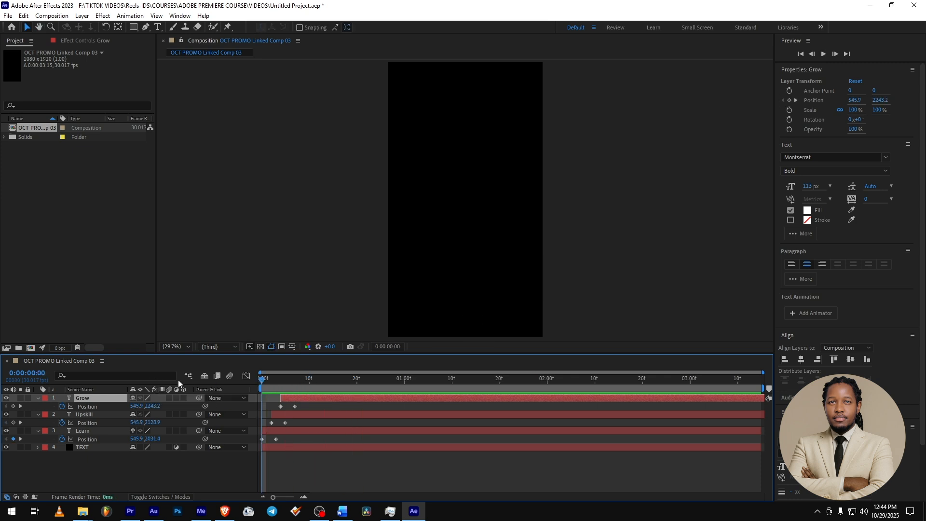
- Replay the staggered Learn, Upskill and Grow entrances from the start of the composition
key(space)
key(space)
key(space)
key(space)
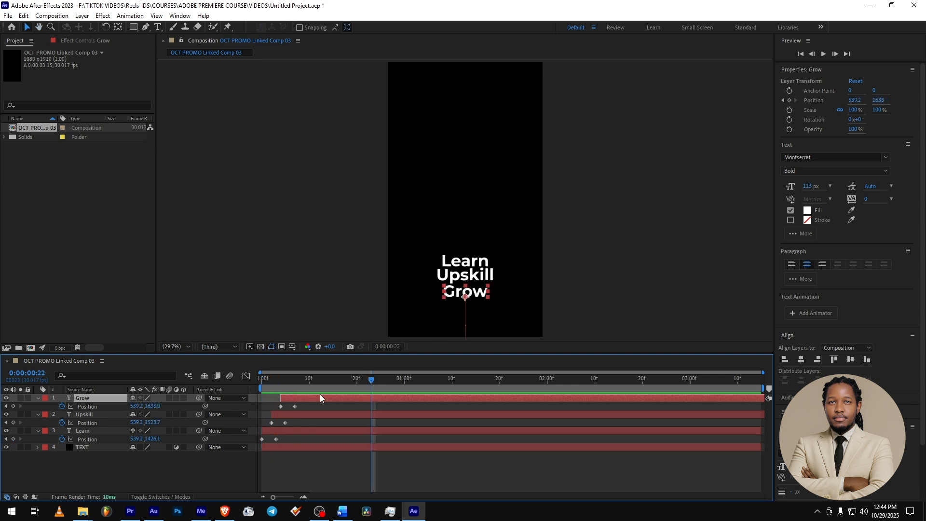
- Save the project, switch to Premiere Pro to play the staggered title from the sequence start, and return to After Effects
key(ctrl+s)
click(130, 511)
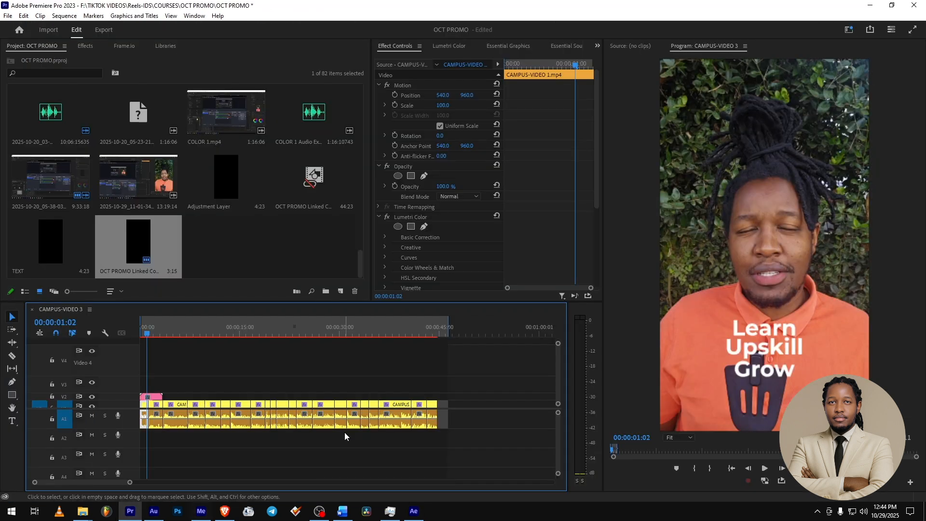
drag(163, 328, 128, 353)
key(space)
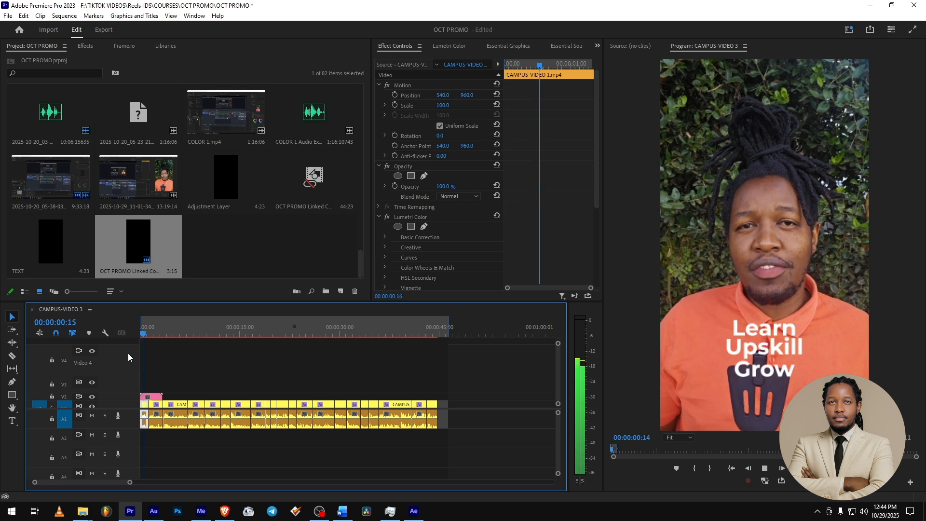
key(space)
click(415, 512)
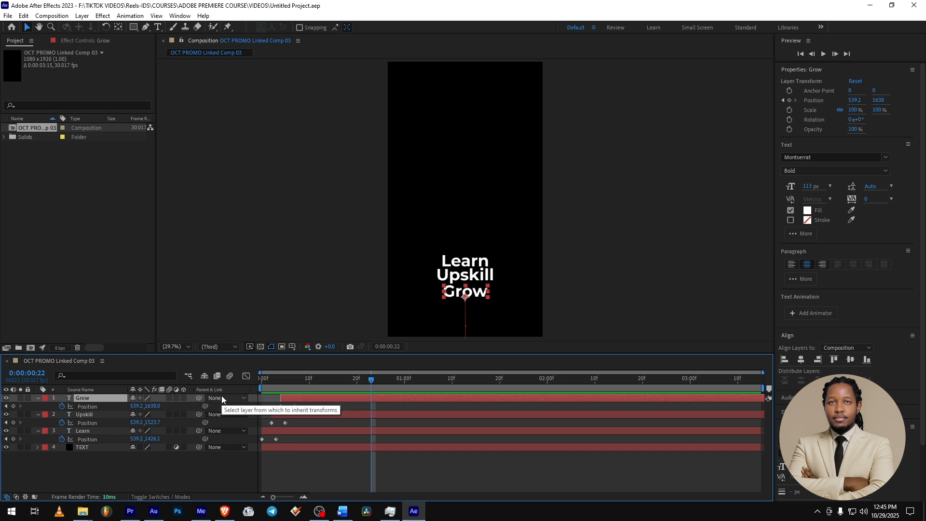
- Go back to 0:00:00:00 and enable motion blur for the Grow, Upskill and Learn layers
key(Home)
mouse_move(262, 380)
mouse_down()
mouse_move(304, 380)
mouse_move(269, 378)
mouse_move(261, 383)
mouse_move(294, 378)
mouse_move(251, 389)
mouse_up()
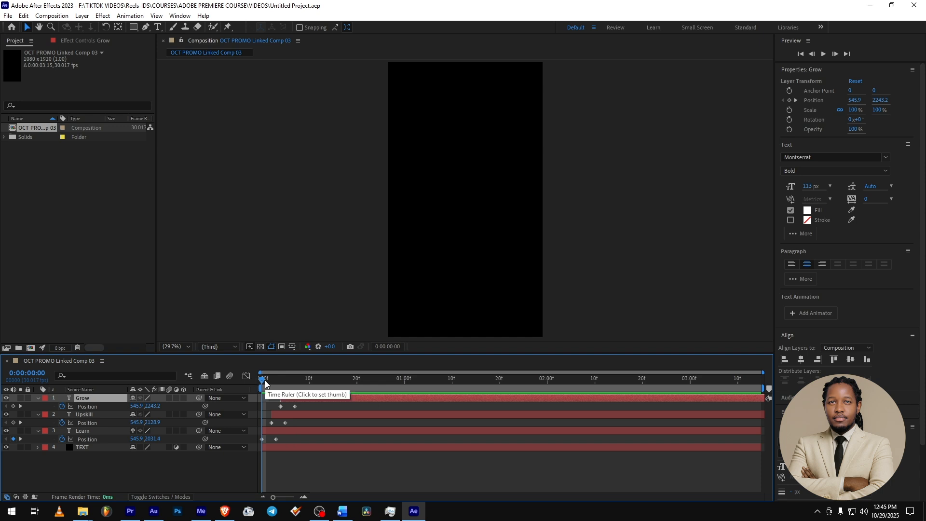
drag(265, 383, 277, 384)
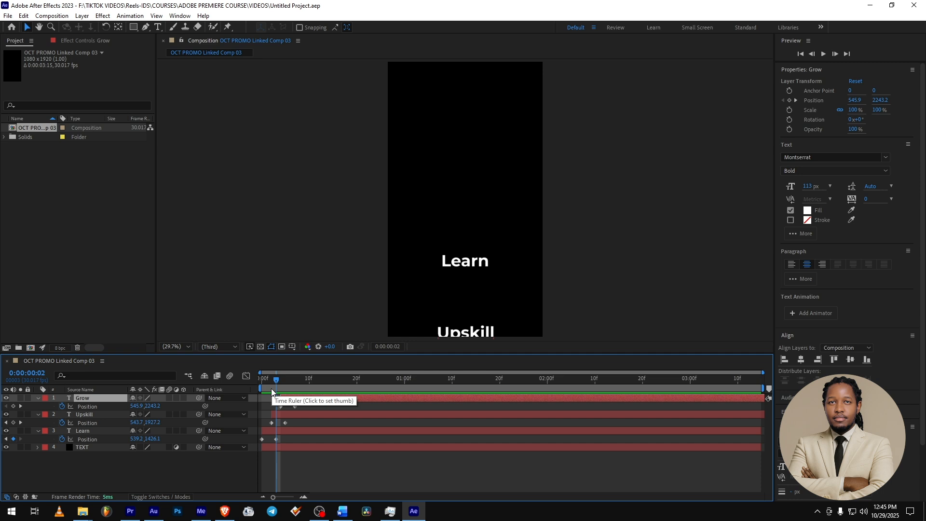
click(270, 382)
drag(271, 384, 256, 385)
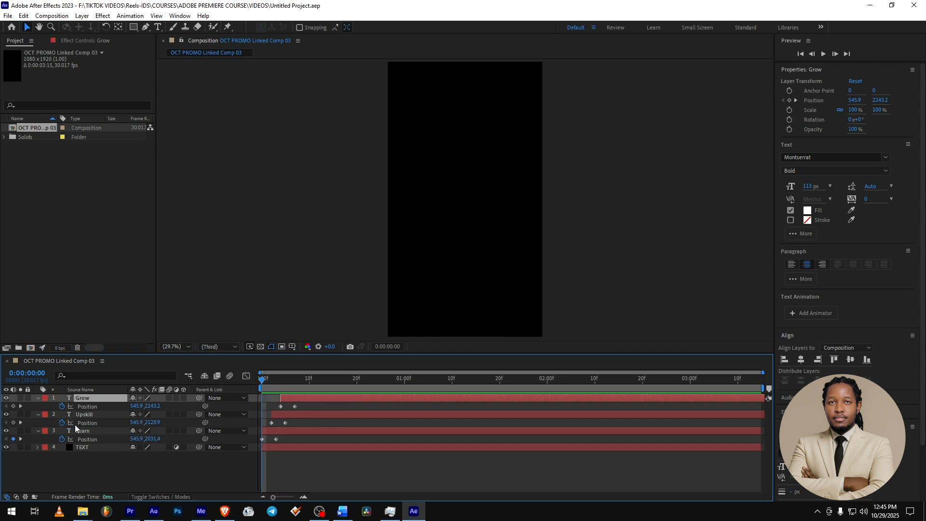
click(90, 432)
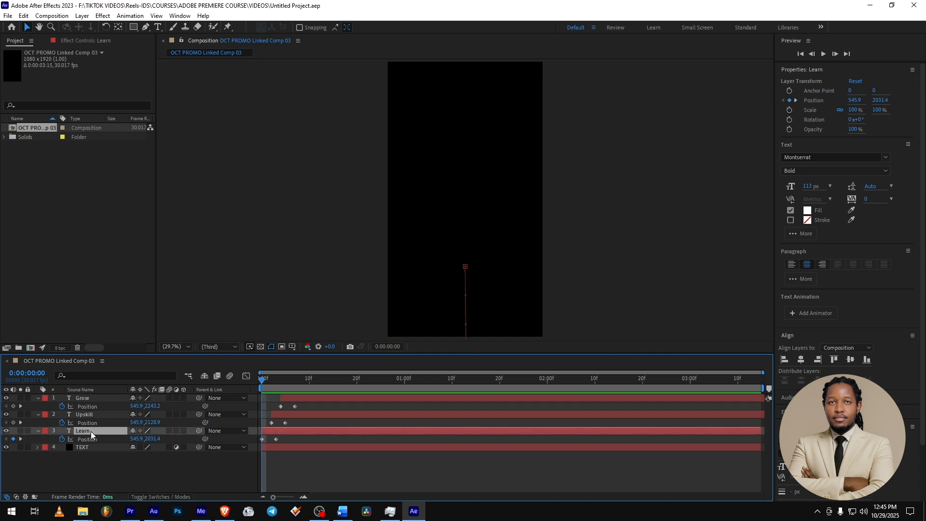
shift+click(88, 398)
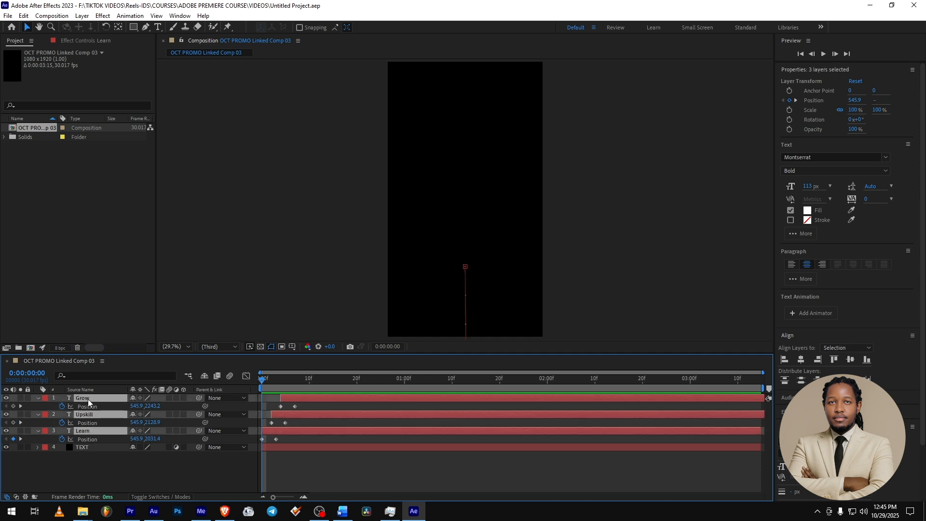
click(169, 398)
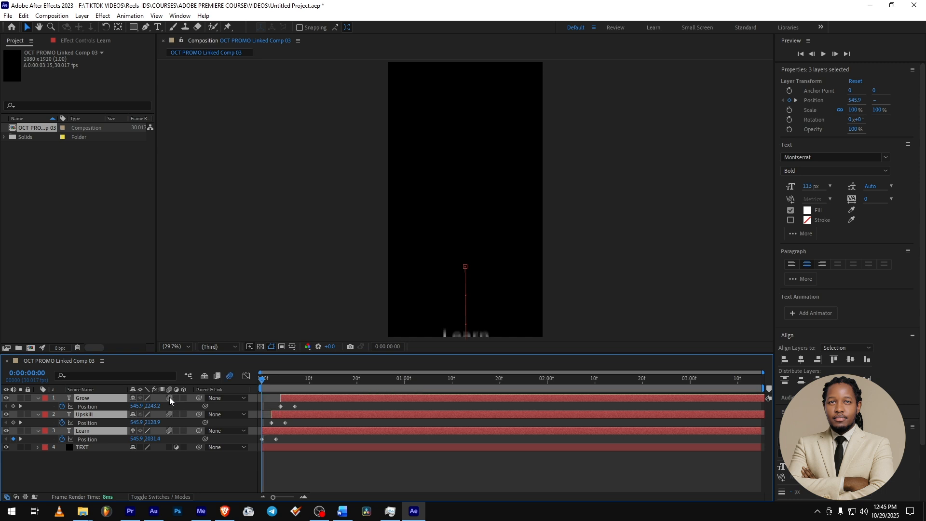
- Check a frame of the motion-blurred entrance and preview the slide-in from 0:00:00:00
click(272, 381)
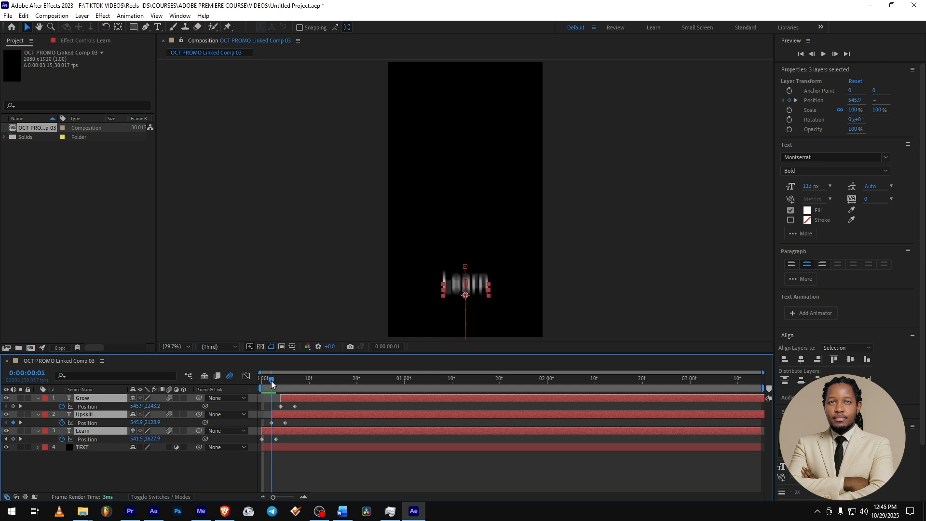
drag(271, 381, 211, 380)
key(space)
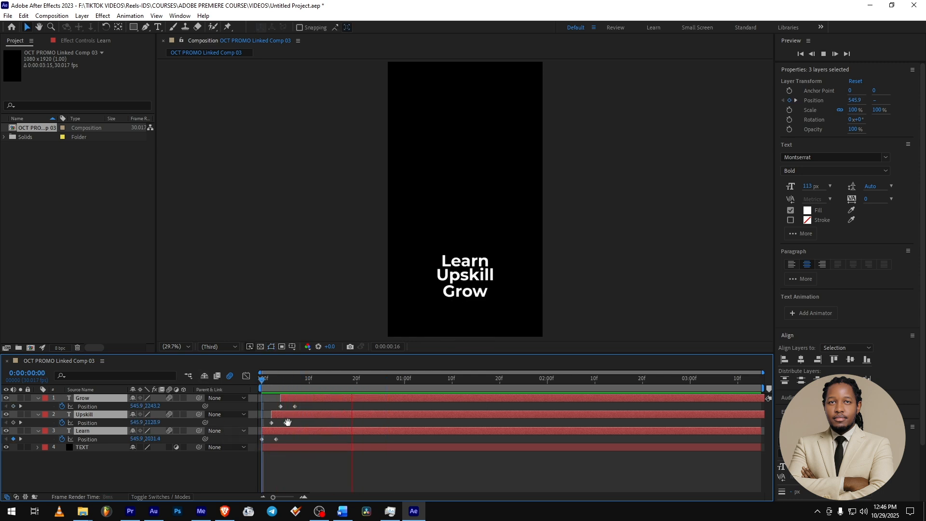
key(space)
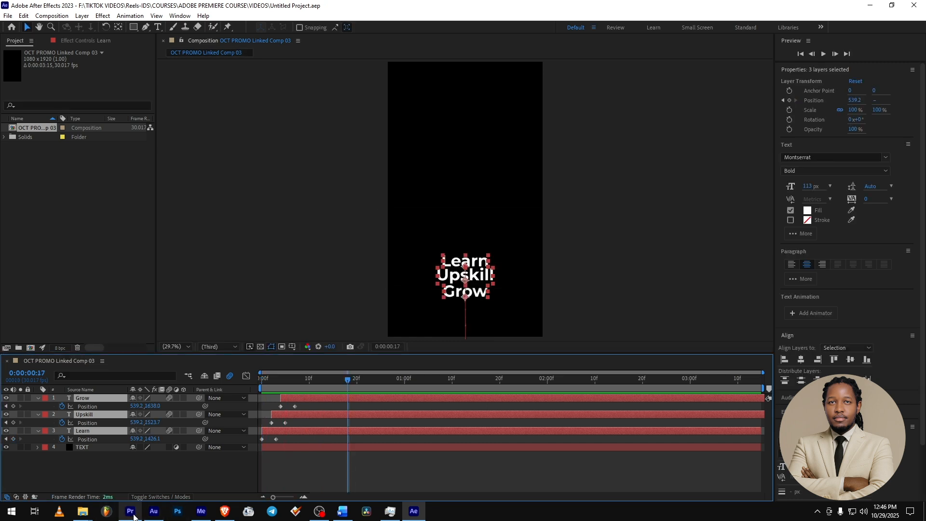
- Switch to Premiere Pro, play the motion-blurred title from the sequence start, and return to After Effects
click(132, 514)
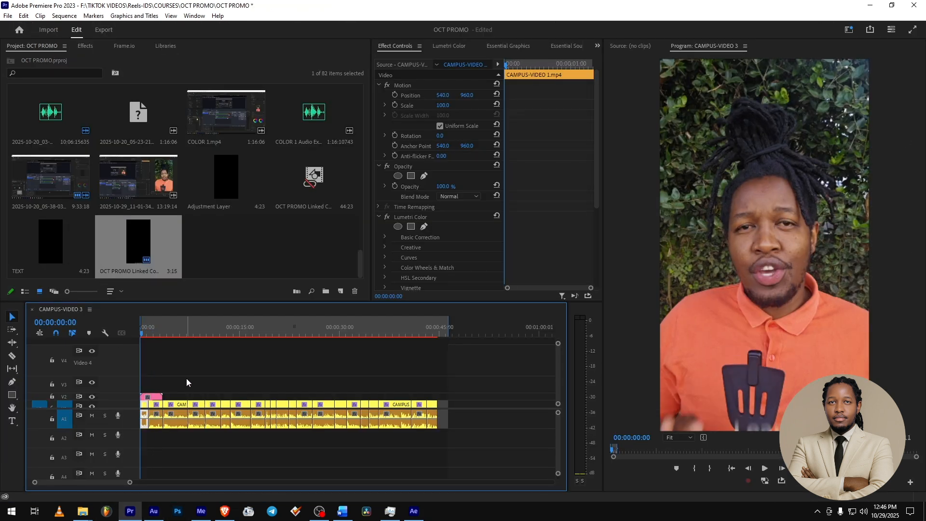
key(space)
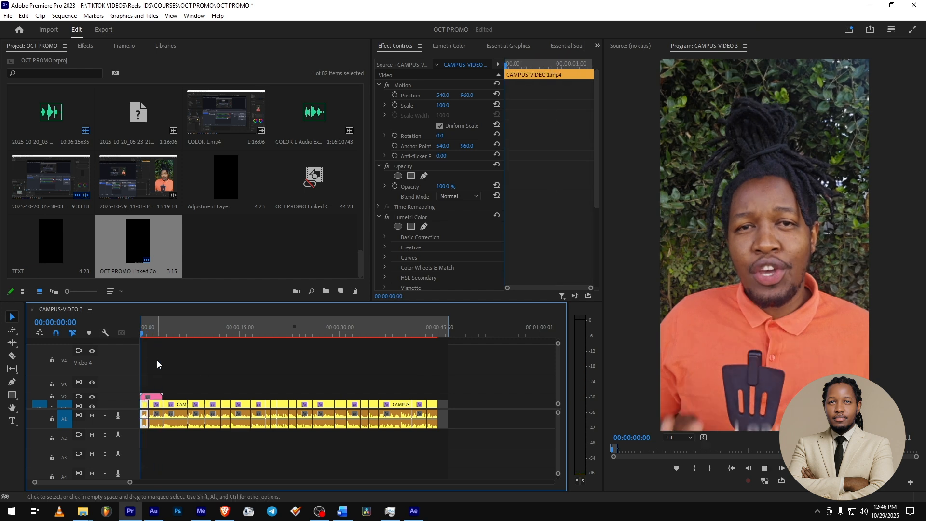
key(space)
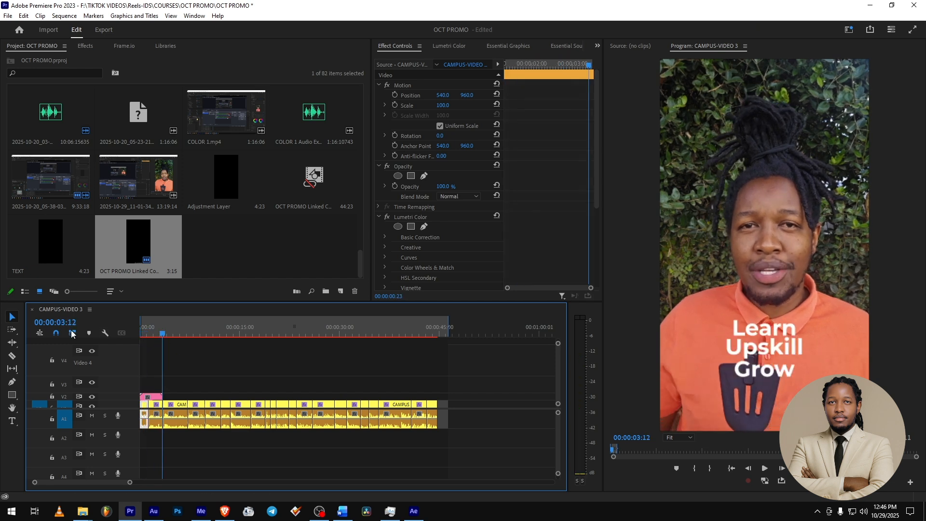
key(Home)
key(space)
key(space)
mouse_move(148, 517)
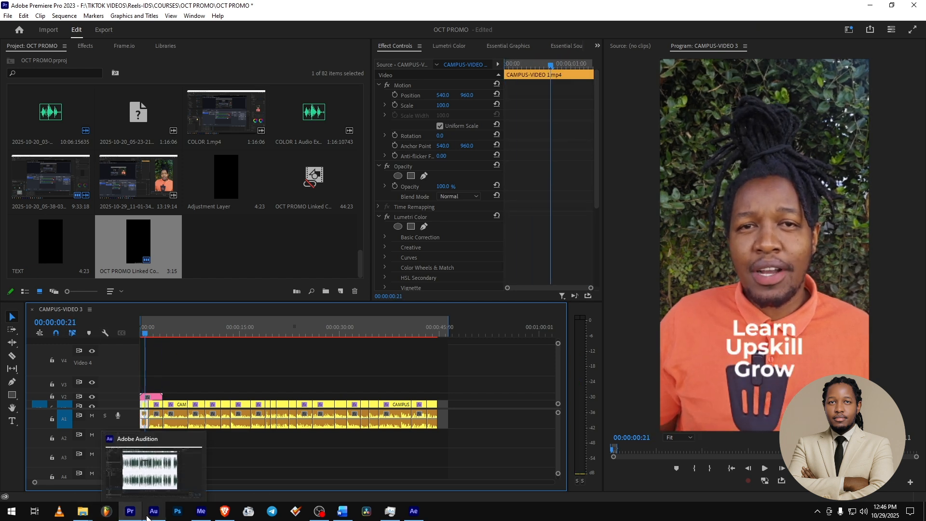
click(413, 513)
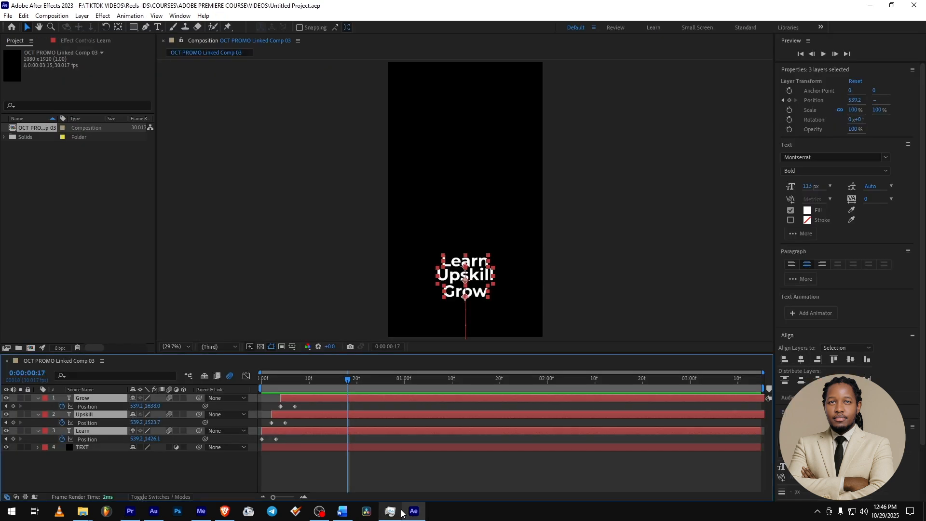
- Try applying Easy Ease Out to all Position keyframes of the Grow, Upskill and Learn layers
mouse_move(401, 513)
click(335, 472)
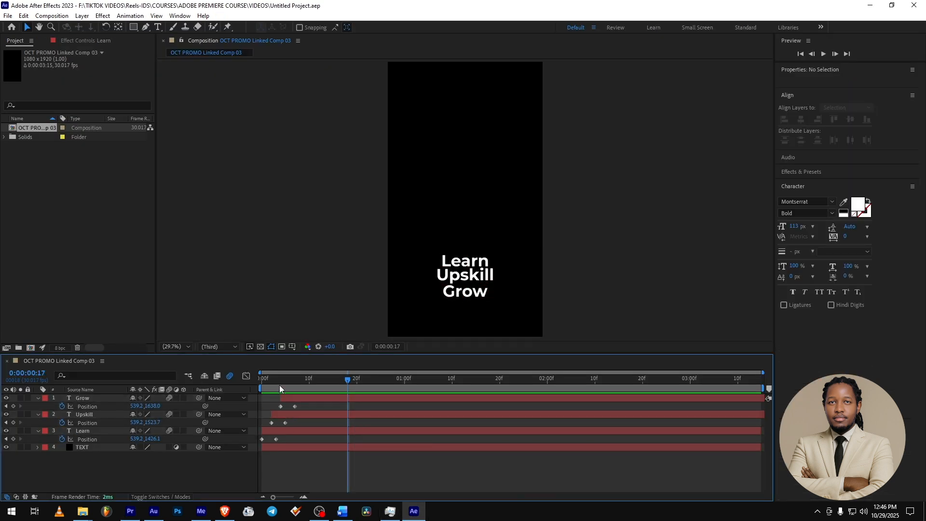
drag(280, 381, 247, 380)
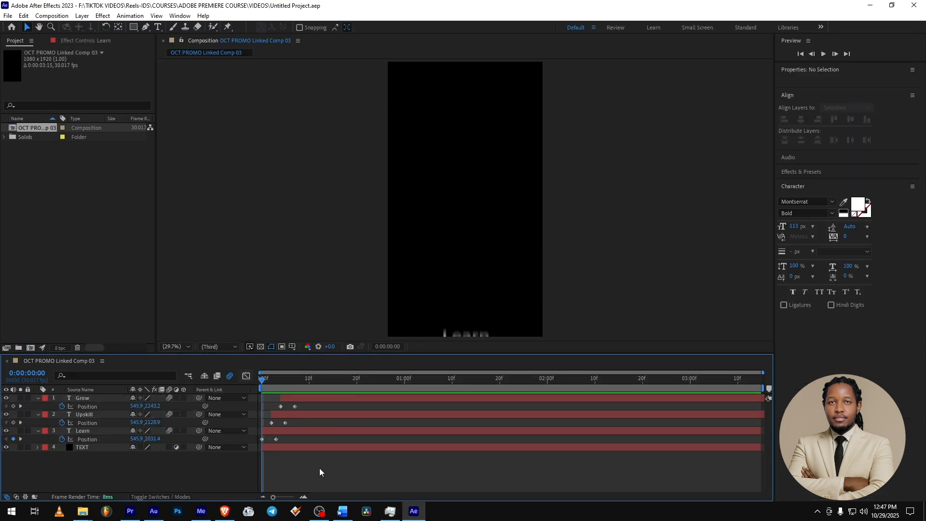
drag(320, 468, 250, 401)
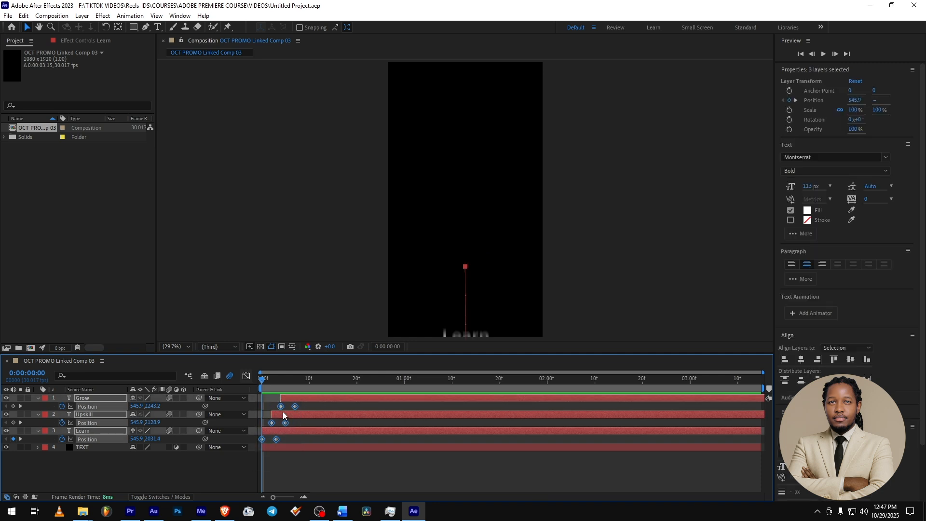
right_click(281, 406)
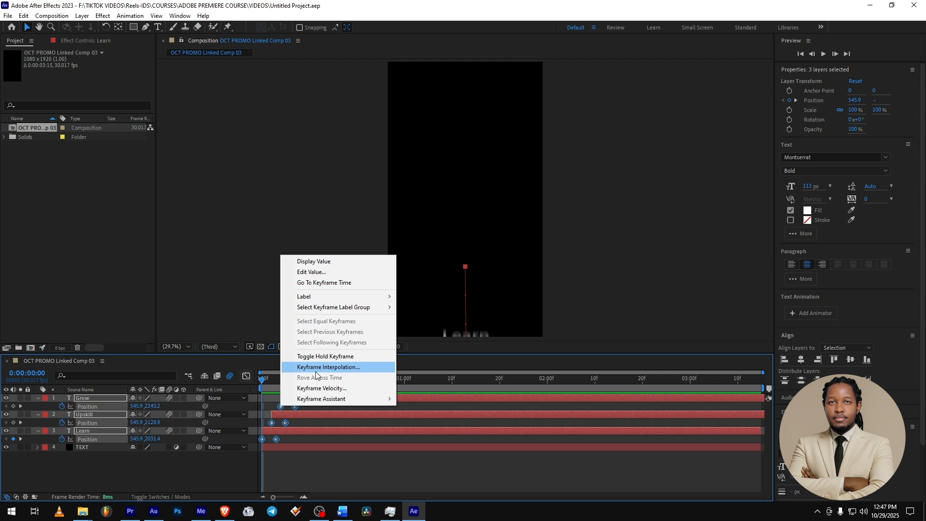
mouse_move(314, 401)
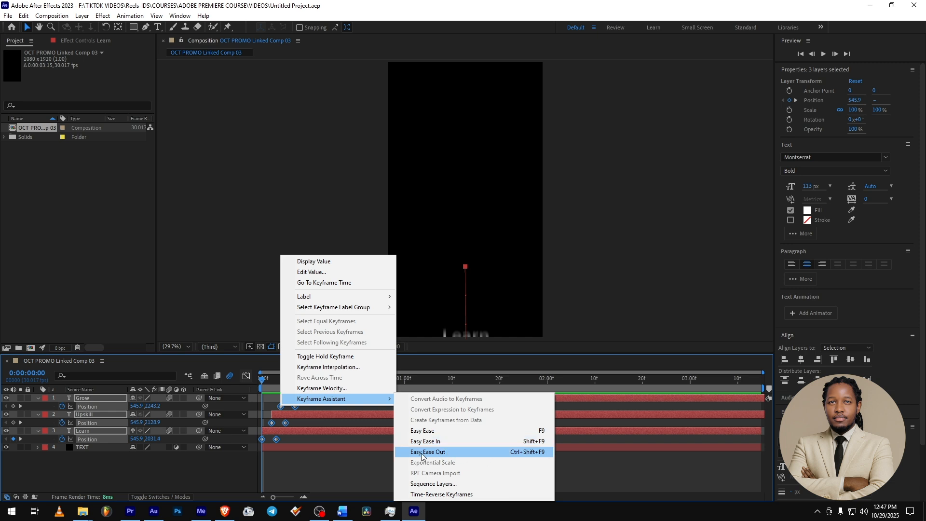
click(542, 453)
- Apply Easy Ease In to the starting Position keyframes of the three text layers and preview the motion
click(352, 468)
click(270, 431)
shift+click(270, 423)
shift+click(281, 406)
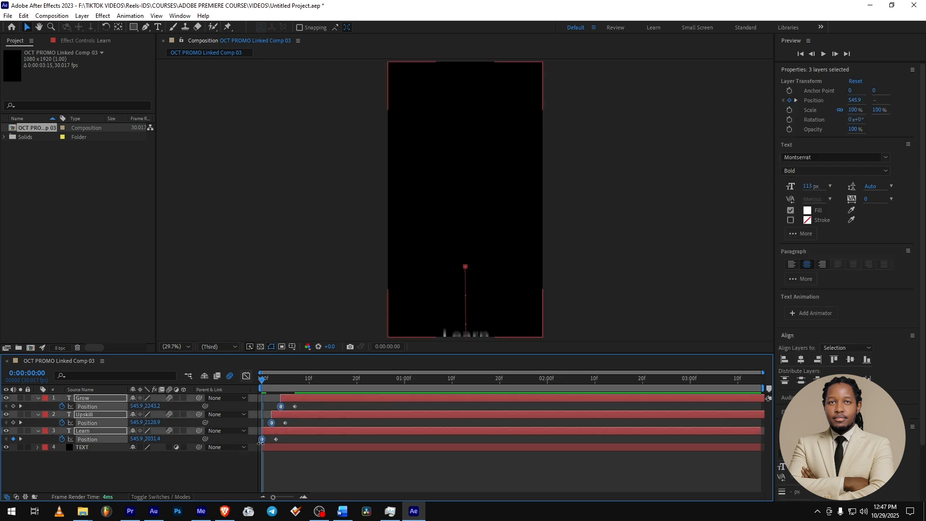
right_click(284, 406)
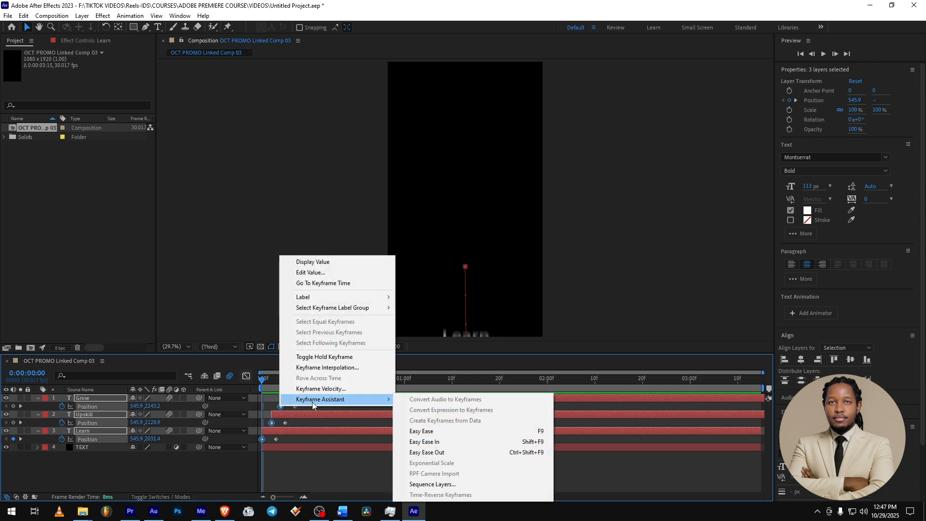
click(446, 442)
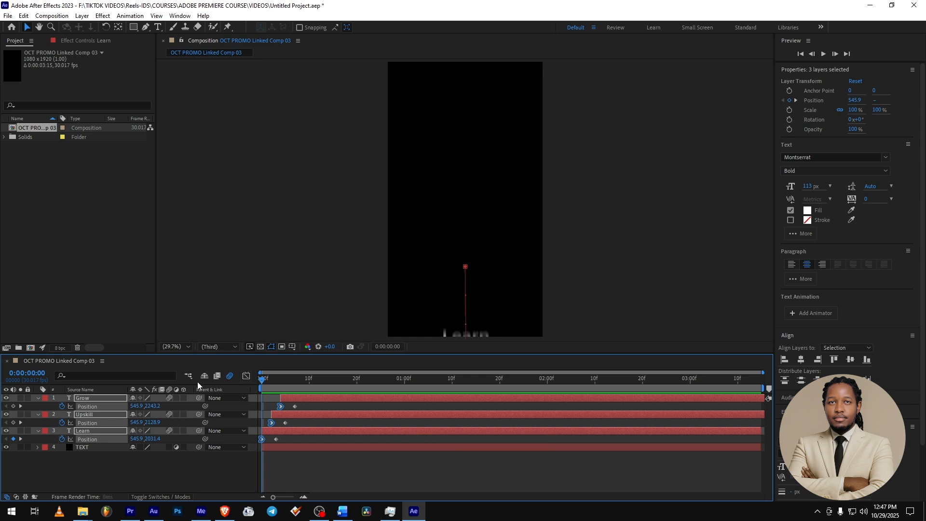
key(space)
key(space)
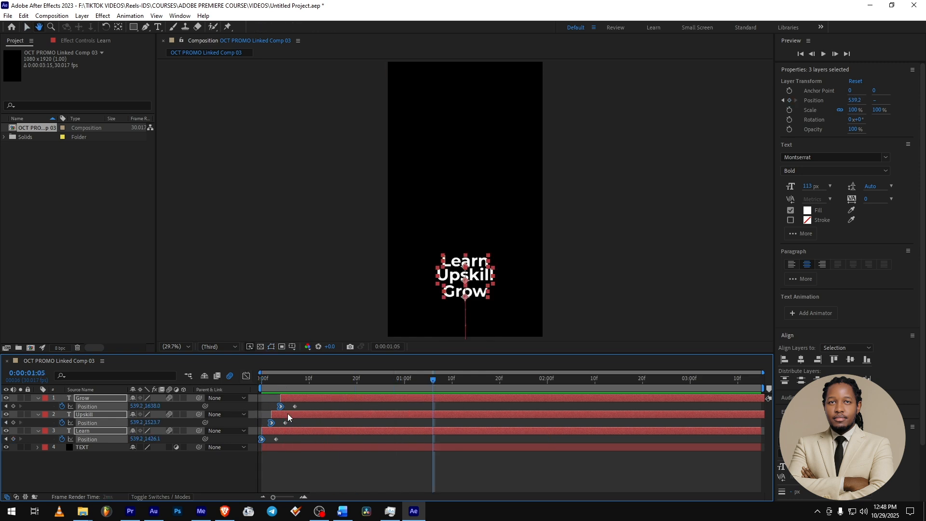
- Apply Easy Ease Out to the ending Position keyframes of the Grow, Upskill and Learn layers and preview the result
click(296, 407)
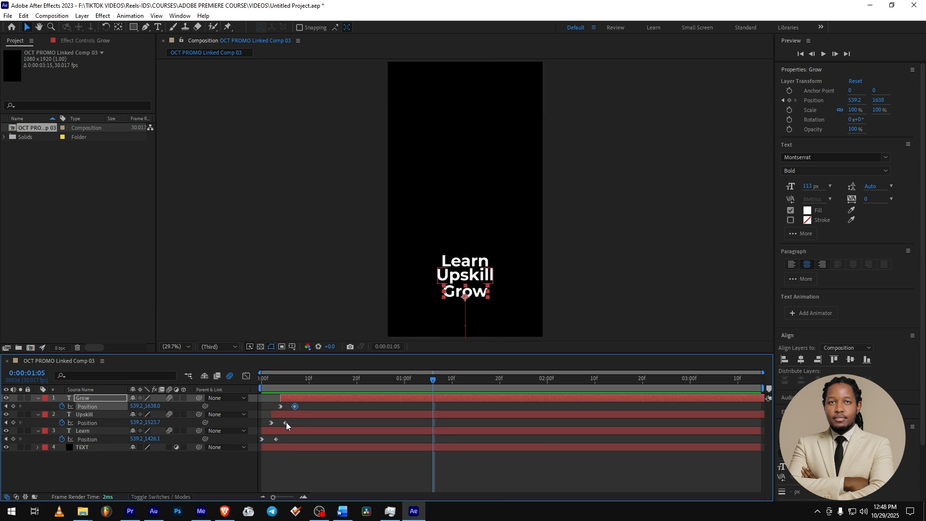
shift+click(285, 422)
shift+click(277, 439)
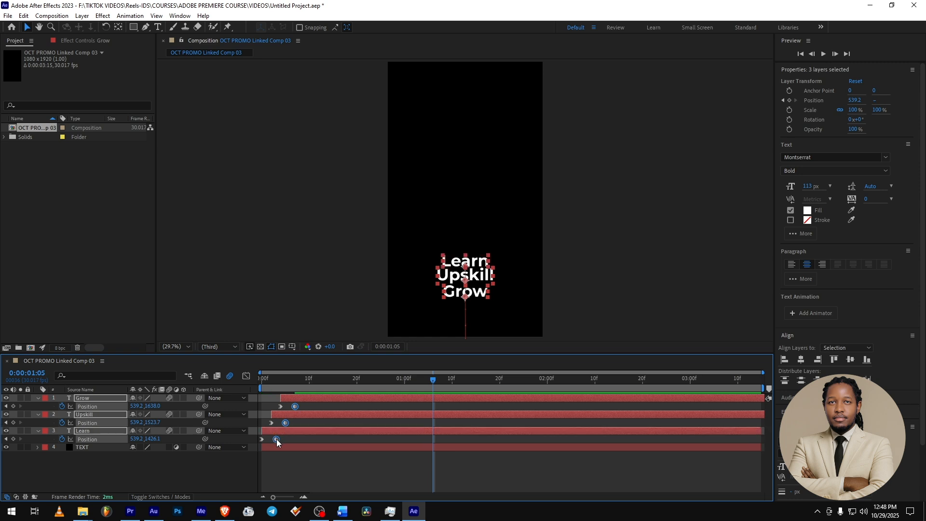
right_click(276, 439)
mouse_move(318, 433)
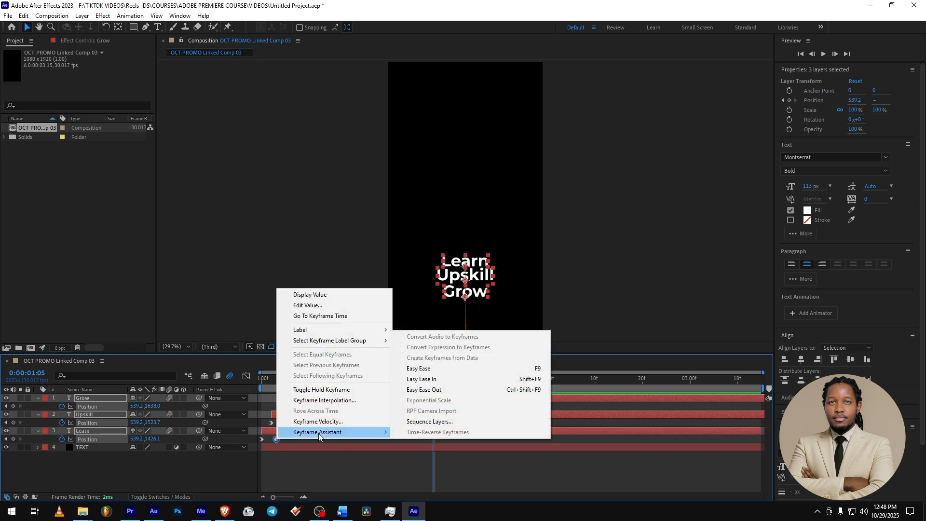
click(440, 389)
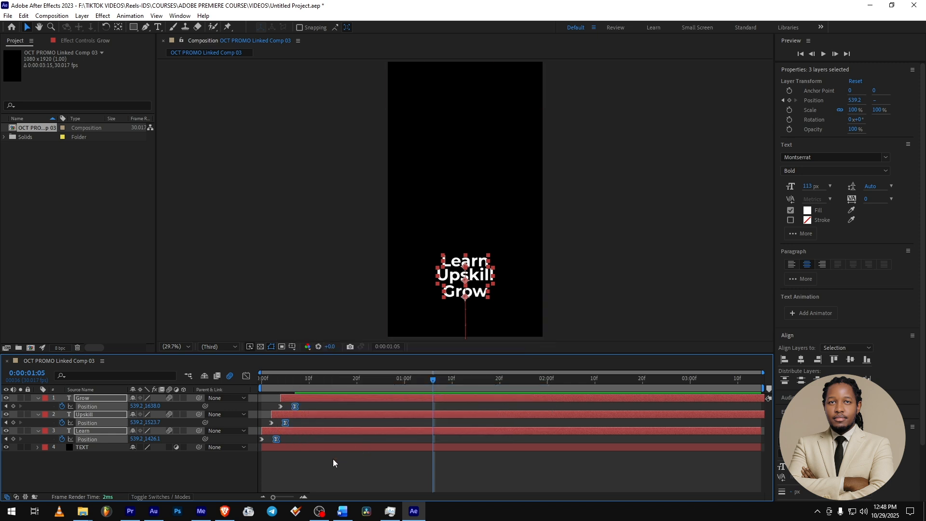
click(314, 459)
key(space)
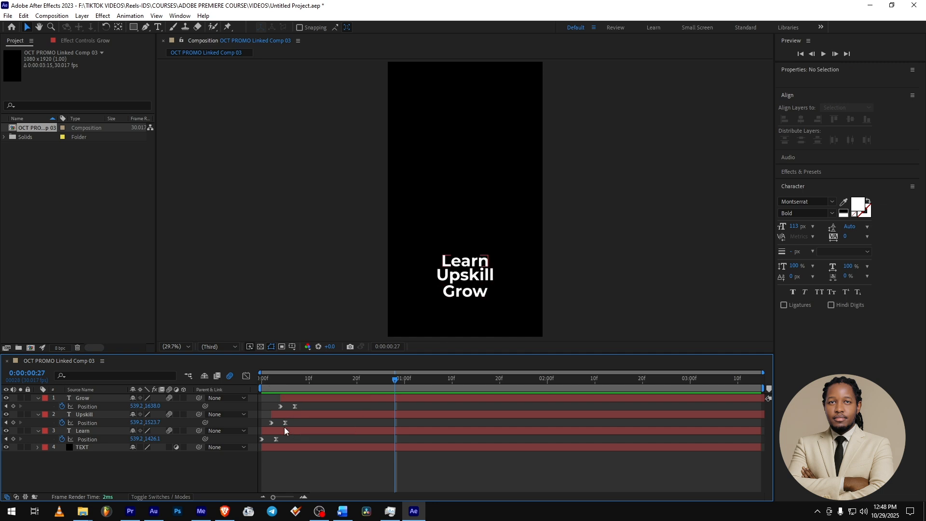
- Apply Easy Ease to all Position keyframes of the Grow, Upskill and Learn layers and preview the motion
key(ctrl+a)
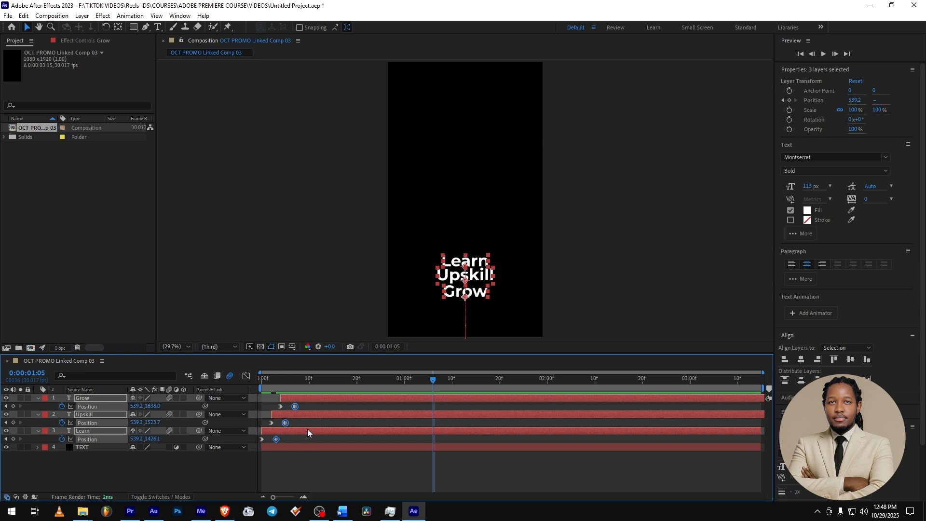
key(Home)
drag(368, 476, 249, 405)
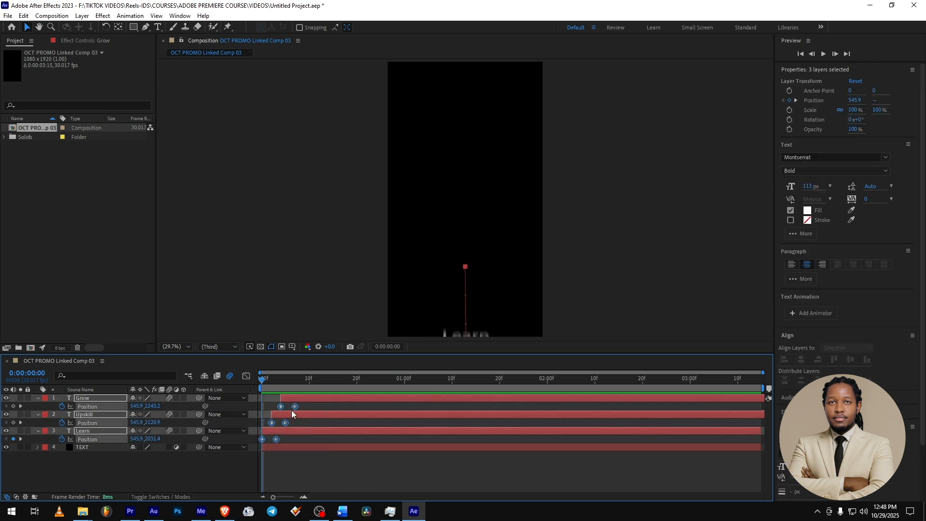
right_click(281, 407)
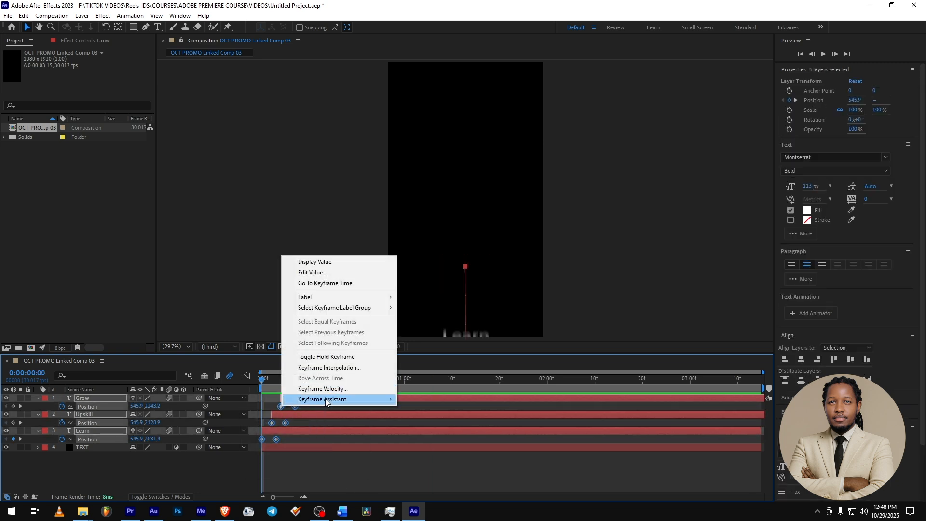
mouse_move(326, 400)
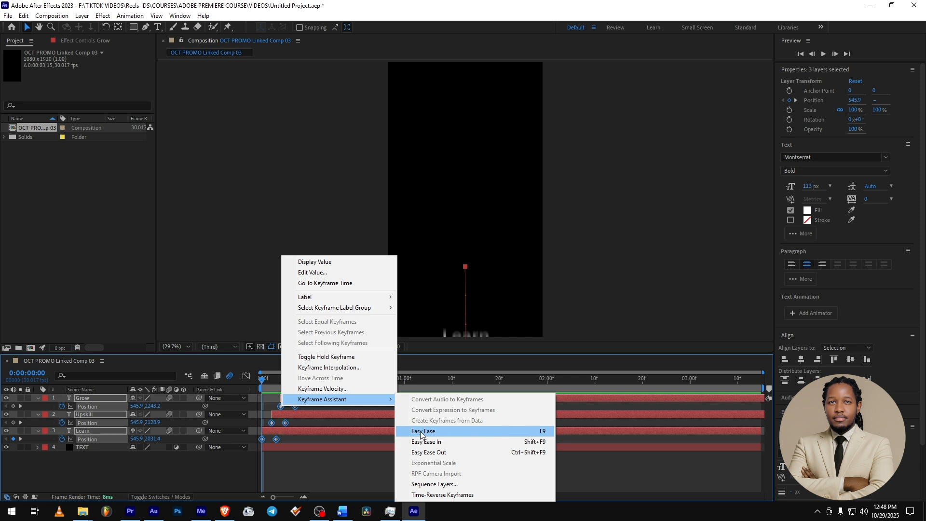
click(550, 430)
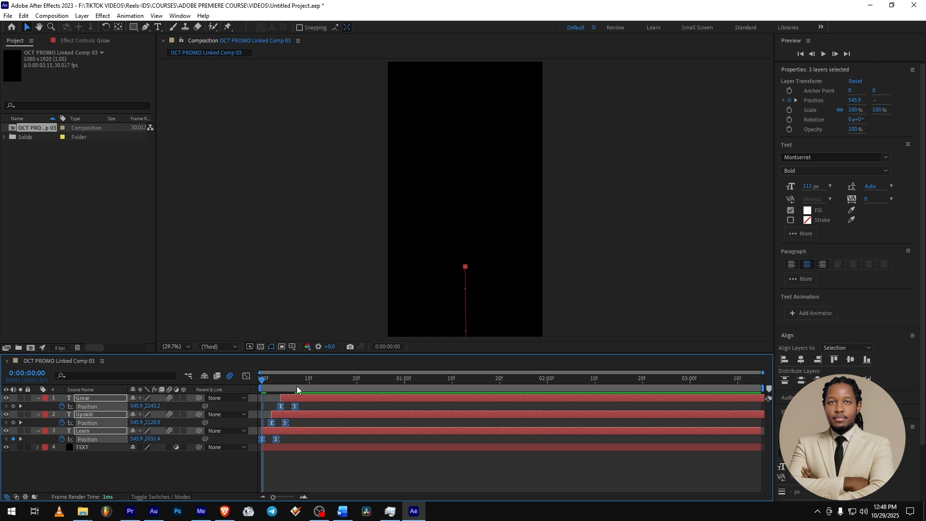
key(space)
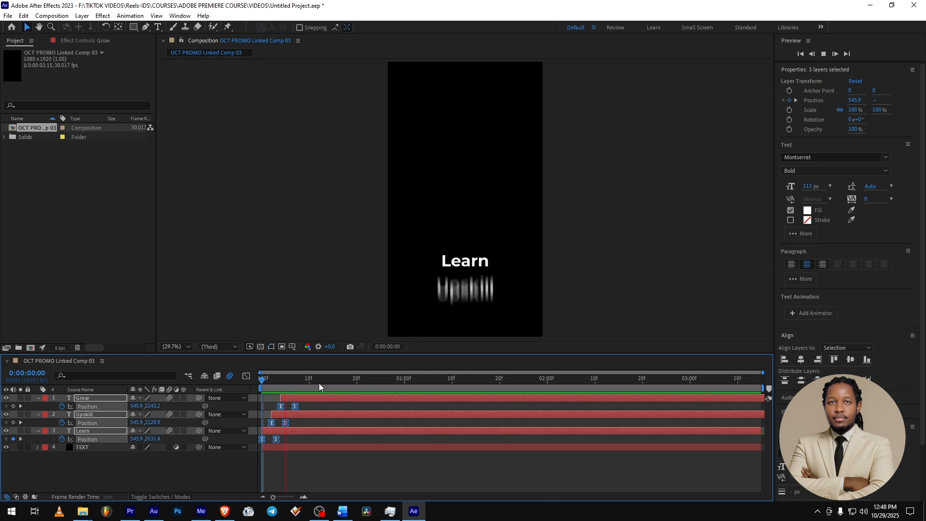
key(space)
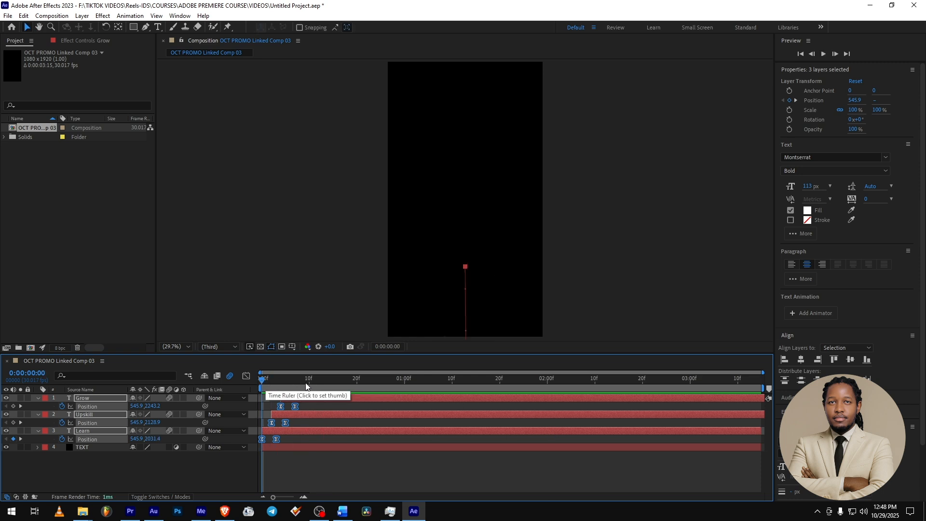
- Scrub through the composition to examine the eased title from its entrance to its final frames
drag(287, 386, 781, 383)
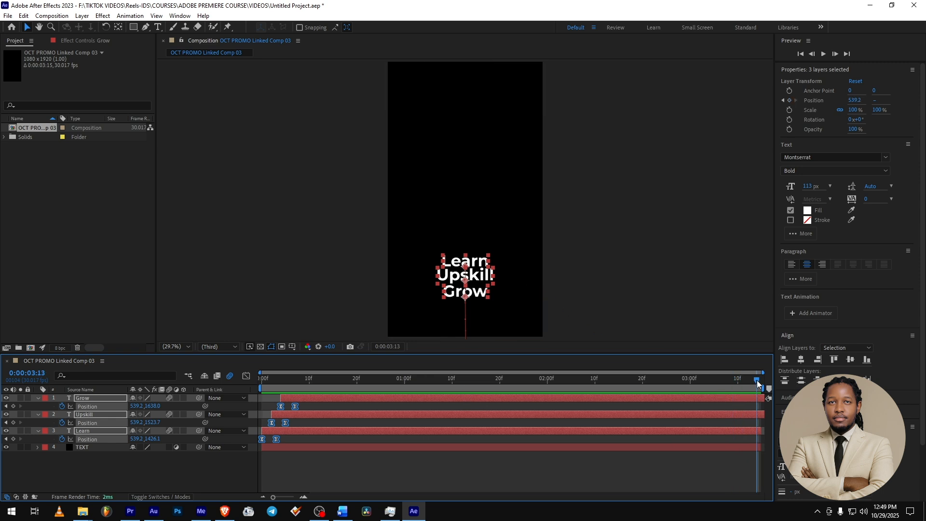
drag(757, 383, 751, 405)
key(Page_Down)
key(Page_Down)
key(Page_Down)
key(Page_Up)
key(Page_Up)
key(Page_Up)
drag(333, 380, 260, 381)
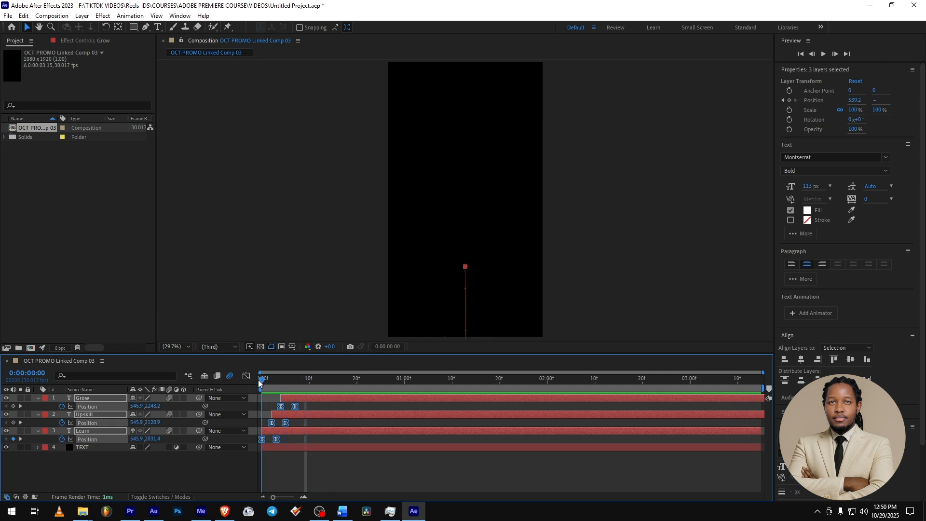
- Add hold-position keyframes to the Grow, Upskill and Learn layers at 0:00:03:10
drag(259, 382, 742, 385)
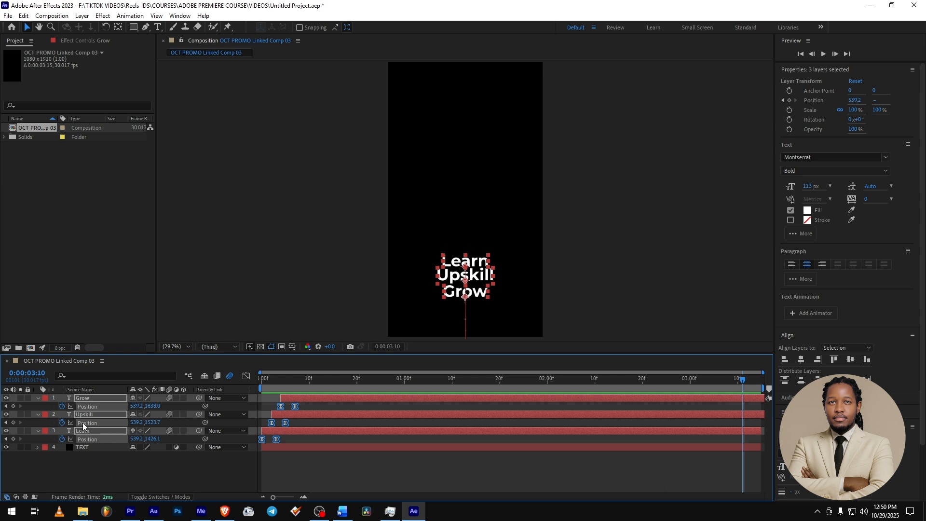
click(13, 406)
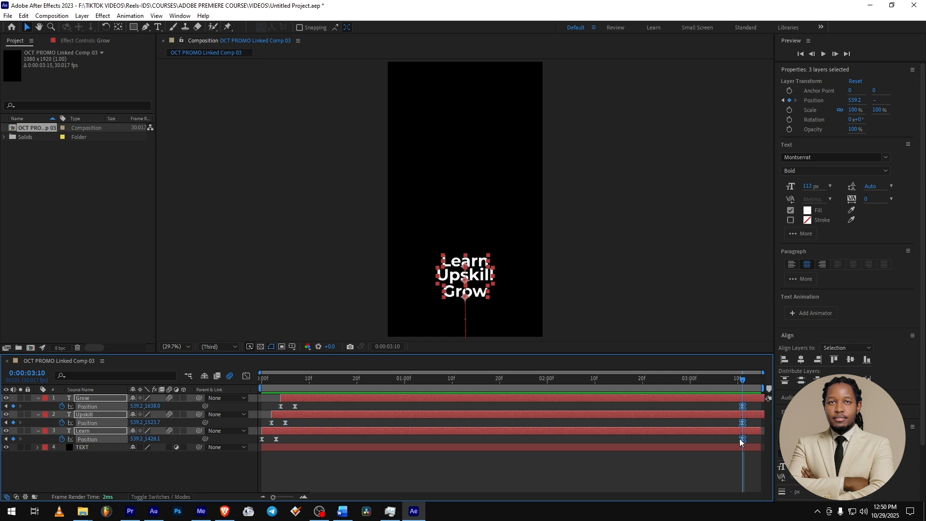
click(296, 380)
drag(297, 380, 744, 384)
click(601, 479)
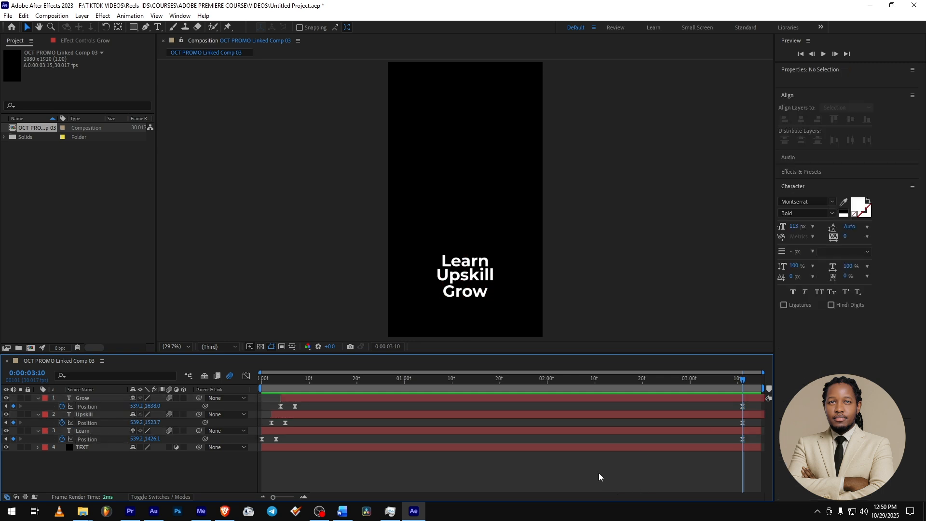
- Copy the Grow layer's starting Position keyframe to 0:00:03:13 so the word exits the frame
click(548, 396)
click(282, 380)
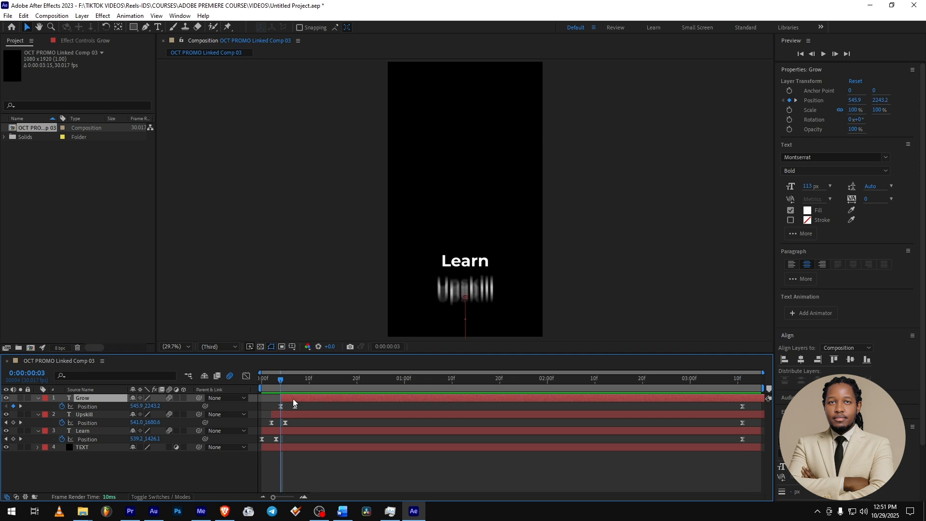
click(281, 407)
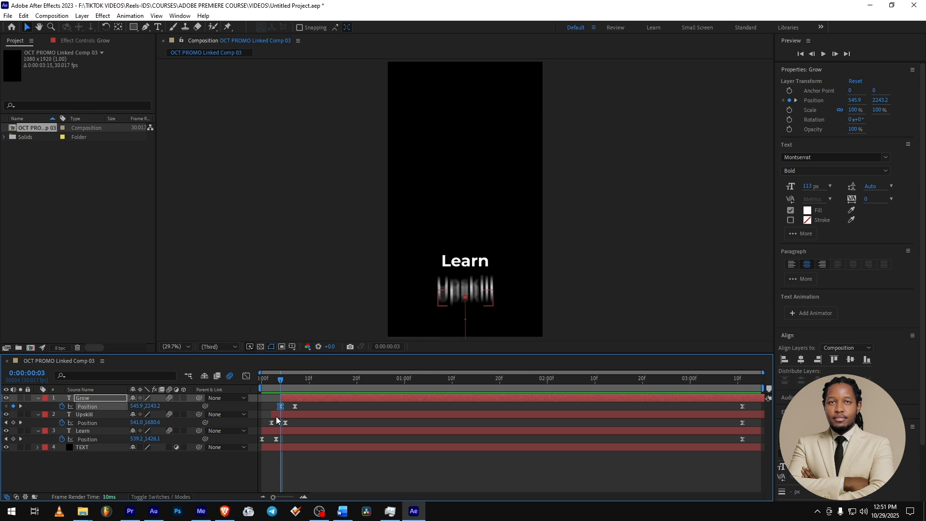
click(756, 385)
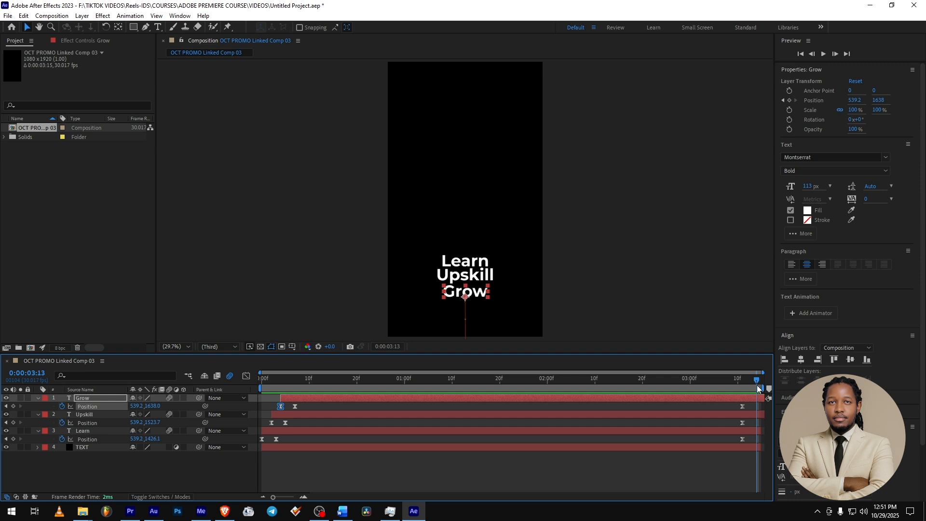
key(ctrl+v)
drag(743, 385, 761, 381)
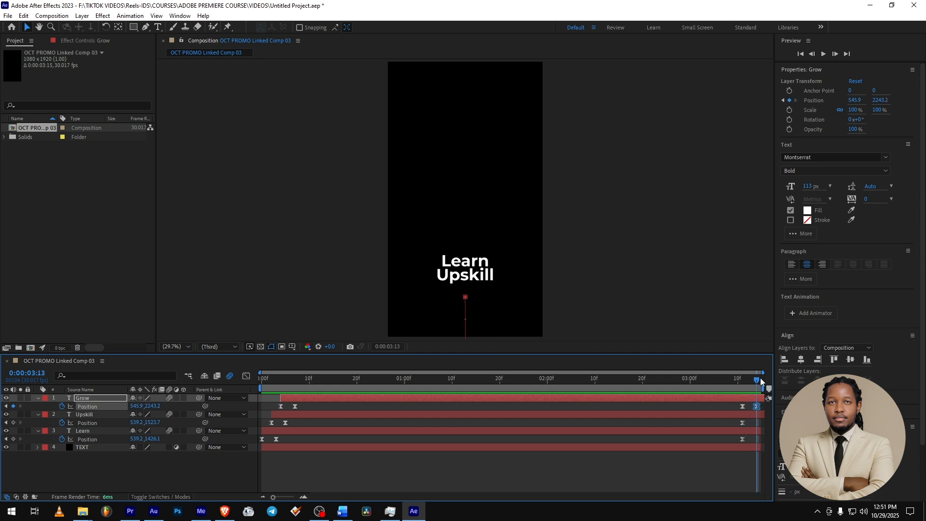
- Copy the Upskill layer's first Position keyframe at 0:00:00:01 to 0:00:03:13 as its exit
click(305, 413)
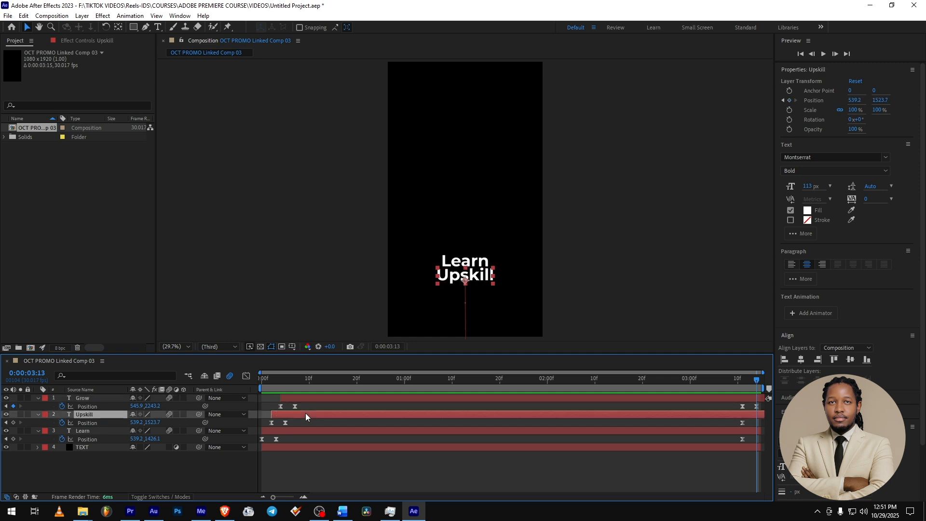
click(271, 421)
click(271, 422)
drag(273, 381, 272, 379)
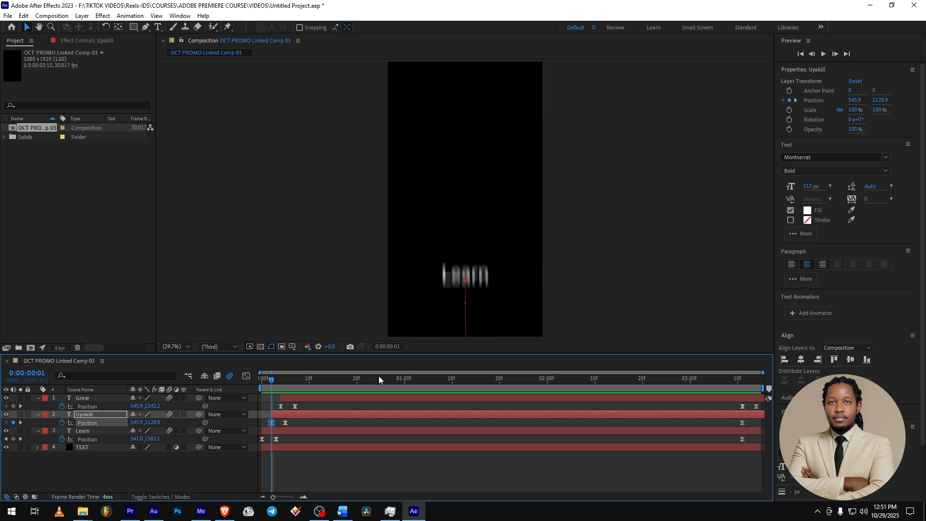
drag(728, 378, 757, 379)
key(ctrl+v)
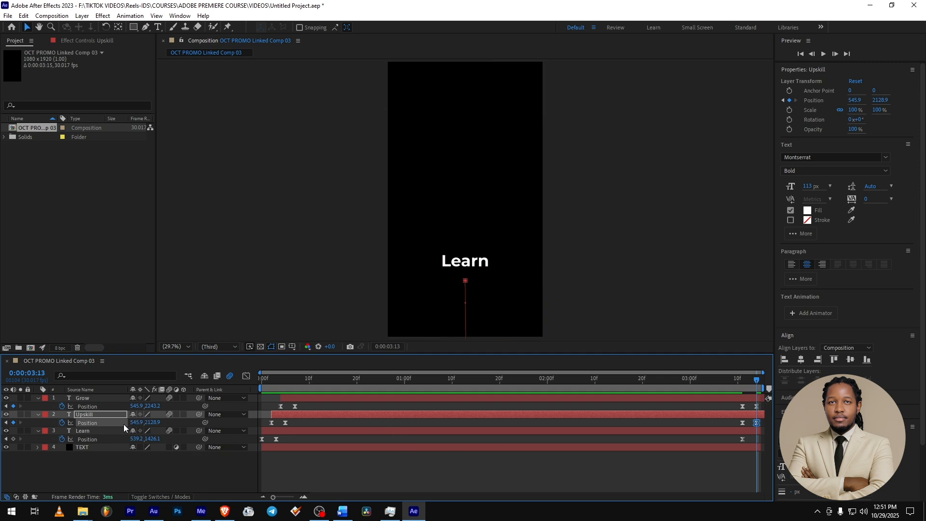
- Copy the Learn layer's first Position keyframe at 0:00:00:00 to 0:00:03:13 as its exit
click(87, 431)
drag(276, 383, 261, 383)
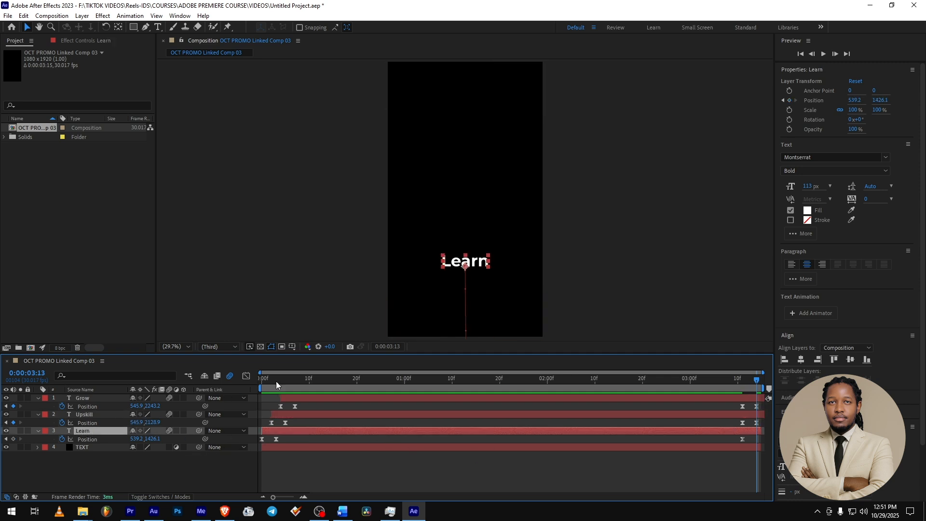
click(262, 439)
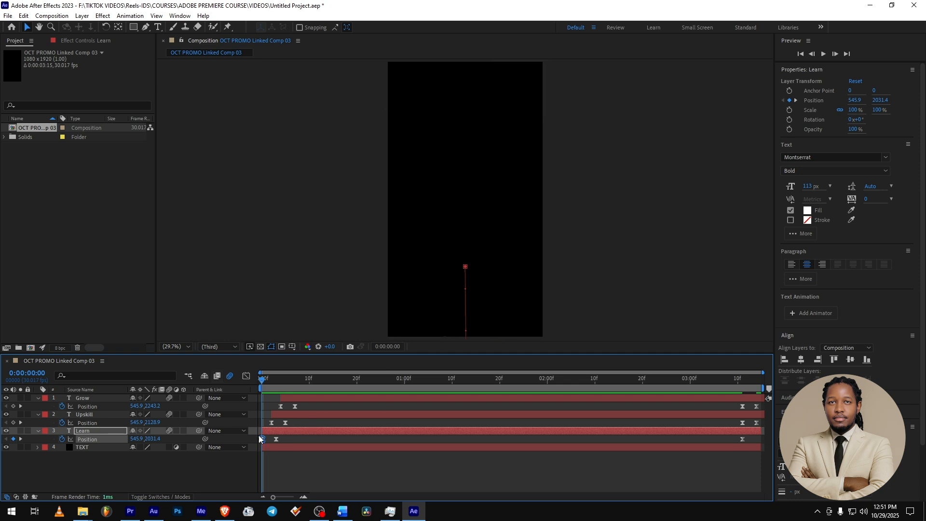
drag(672, 386, 781, 383)
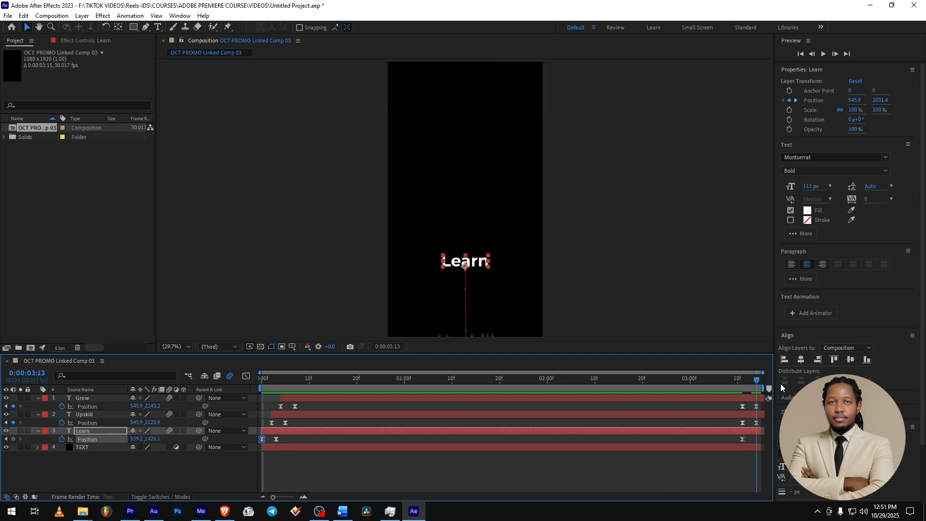
key(ctrl+v)
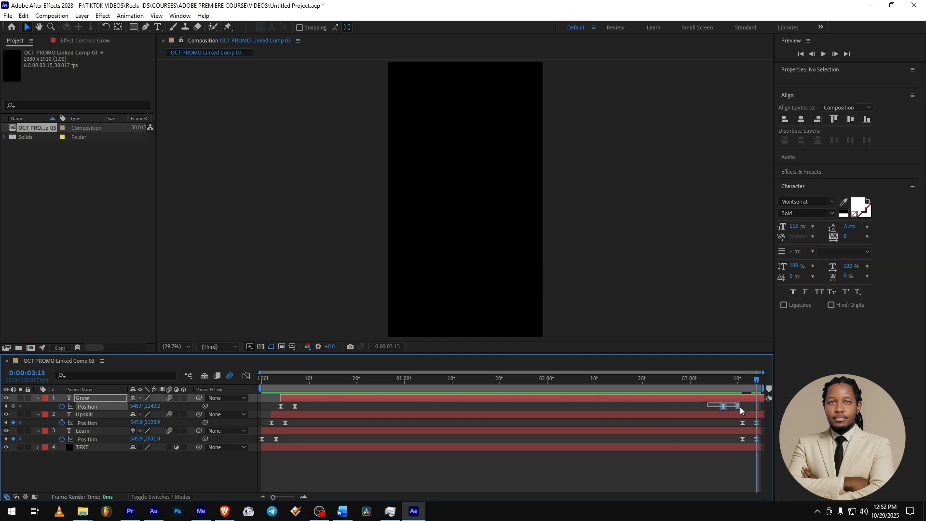
- Stagger the exits by moving Grow's last two Position keyframes about eight frames earlier and Upskill's about four, and save the project
drag(708, 404, 760, 424)
click(710, 404)
drag(709, 410, 723, 424)
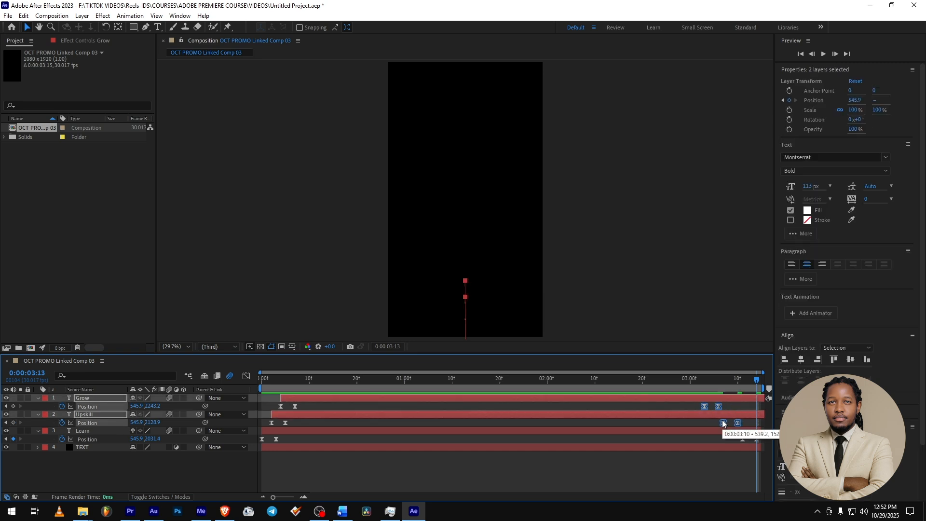
drag(321, 378, 419, 381)
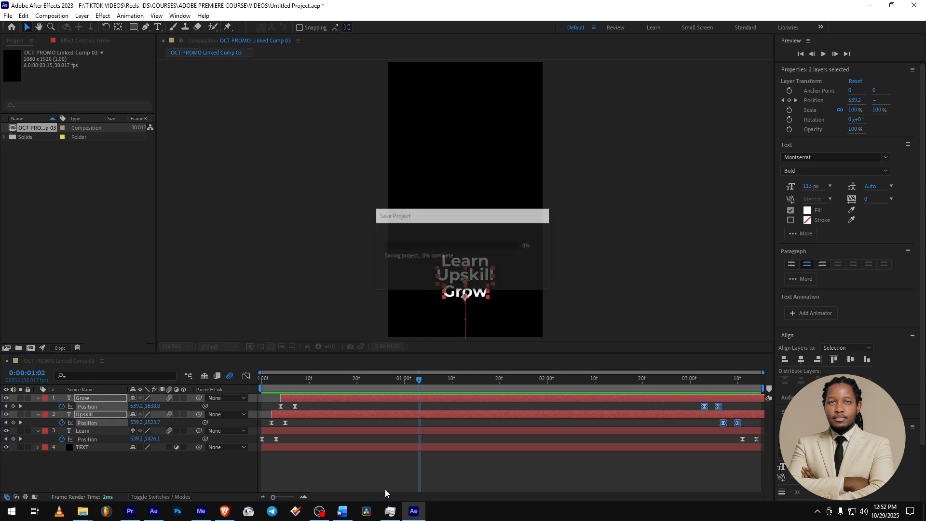
- Switch to Premiere Pro, play the title's entrance and exit twice from the sequence start, and return to After Effects
mouse_move(130, 518)
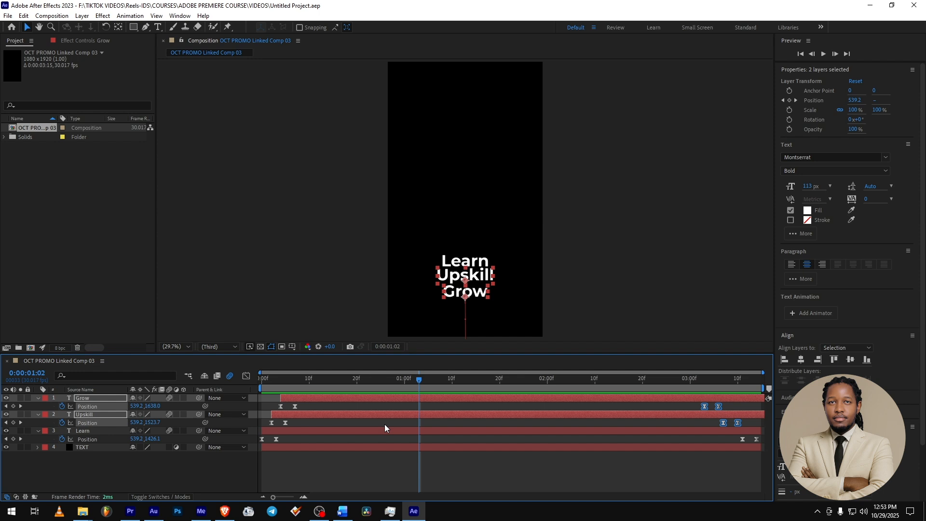
click(128, 515)
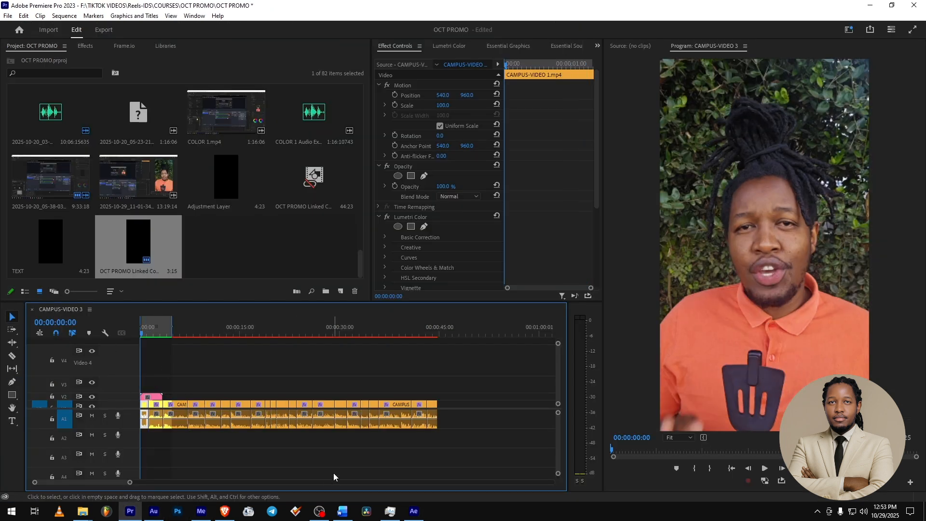
key(space)
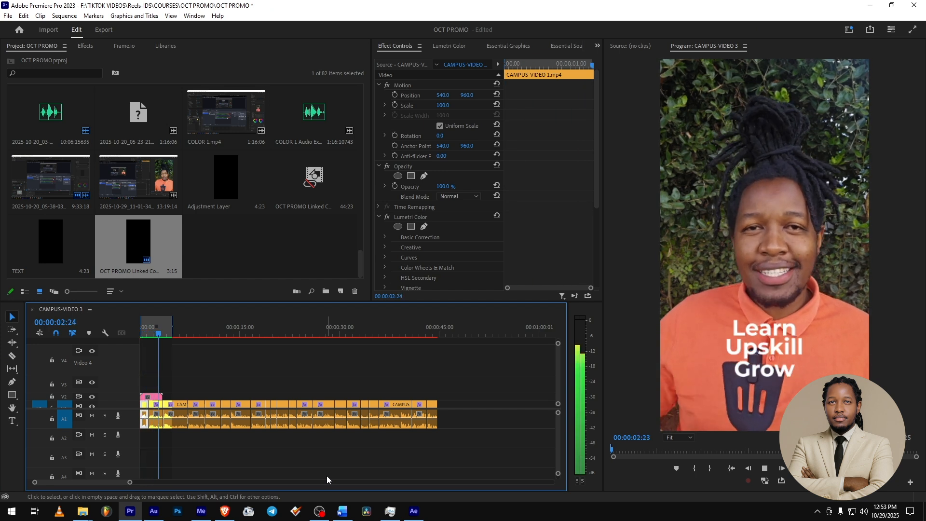
key(space)
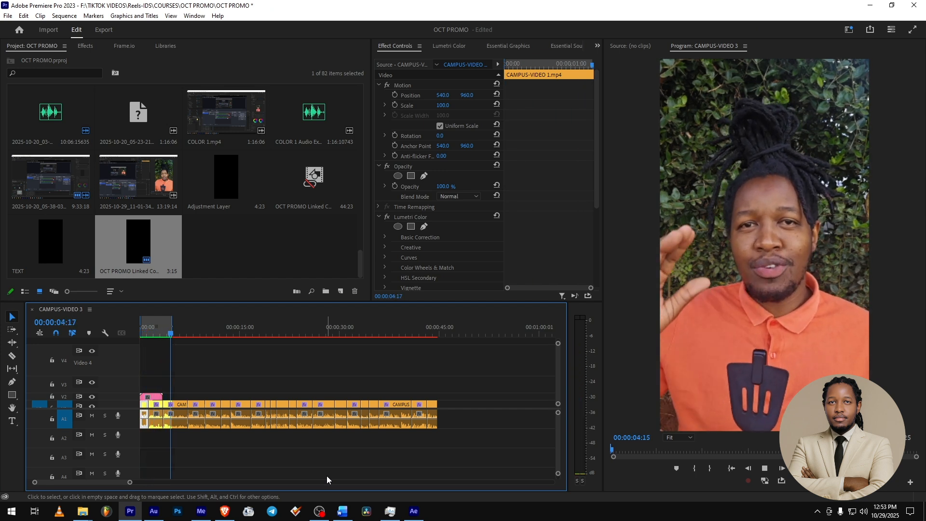
drag(150, 332, 120, 335)
key(space)
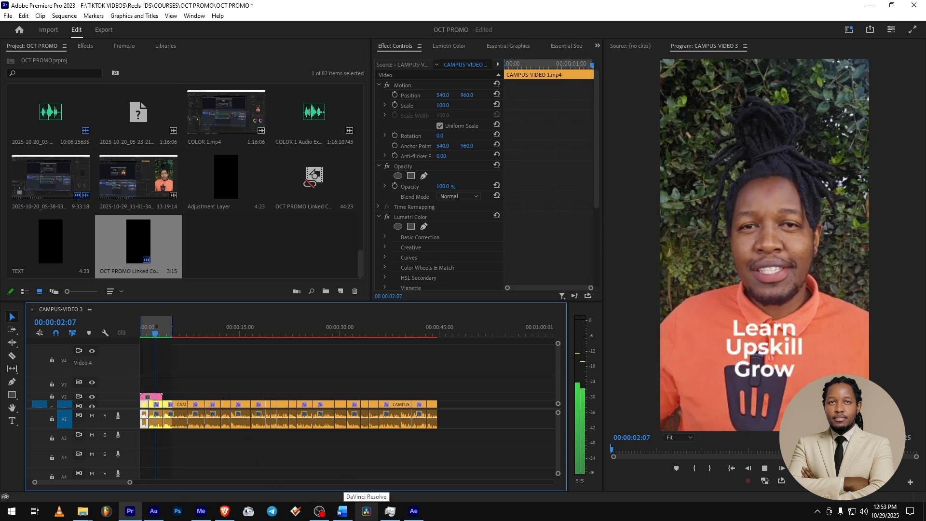
key(space)
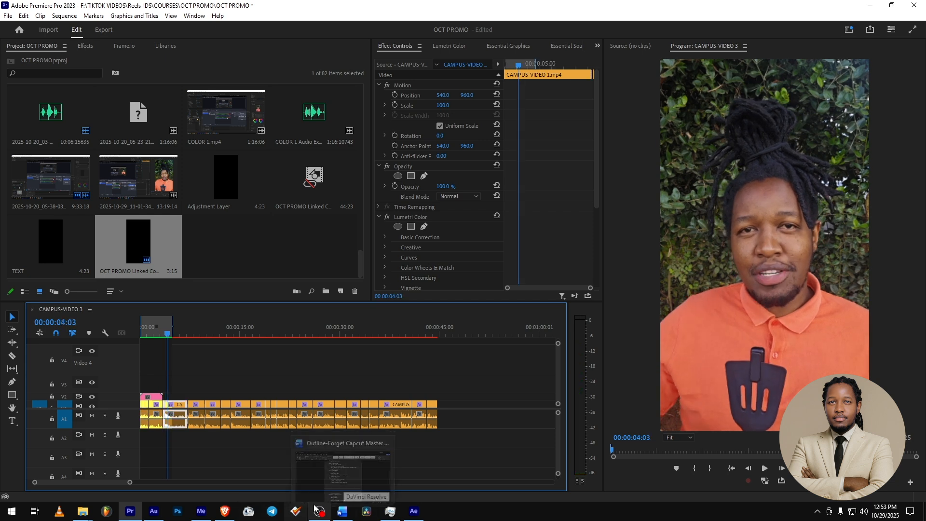
click(413, 514)
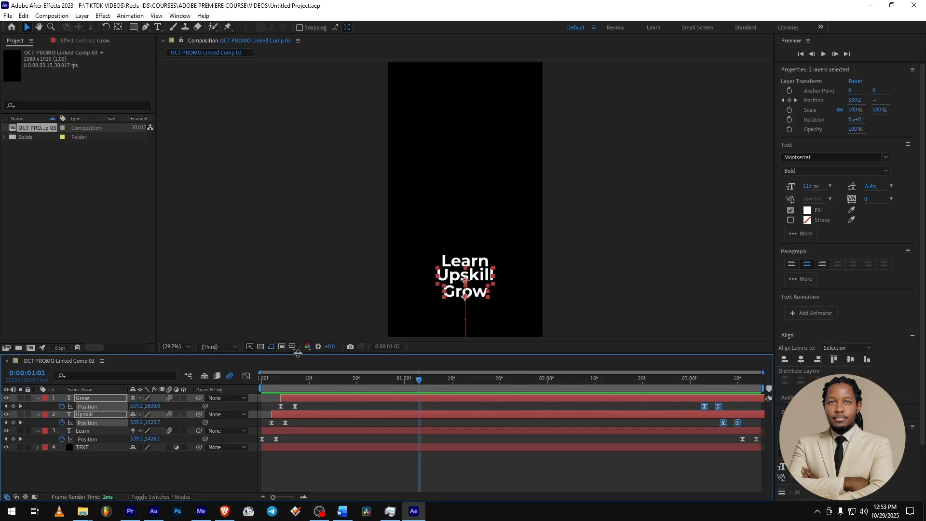
- Keyframe Scale at 100% on the Grow, Upskill and Learn layers, placing the keyframes at 0:00:00:06
drag(293, 381, 371, 381)
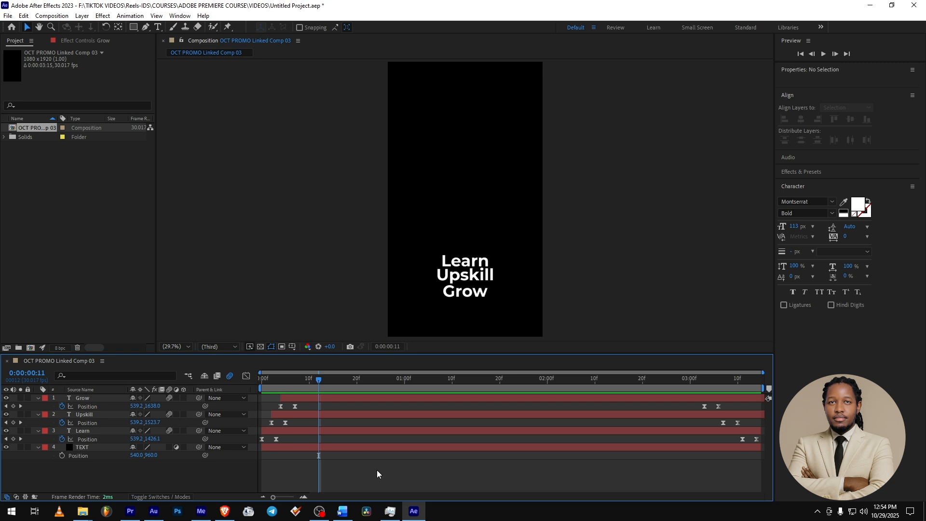
click(83, 400)
ctrl+click(81, 442)
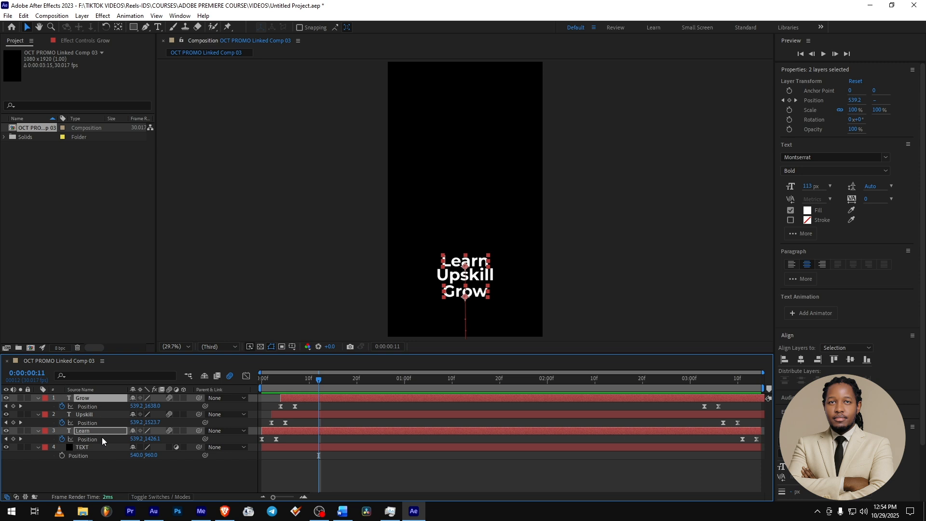
shift+click(85, 441)
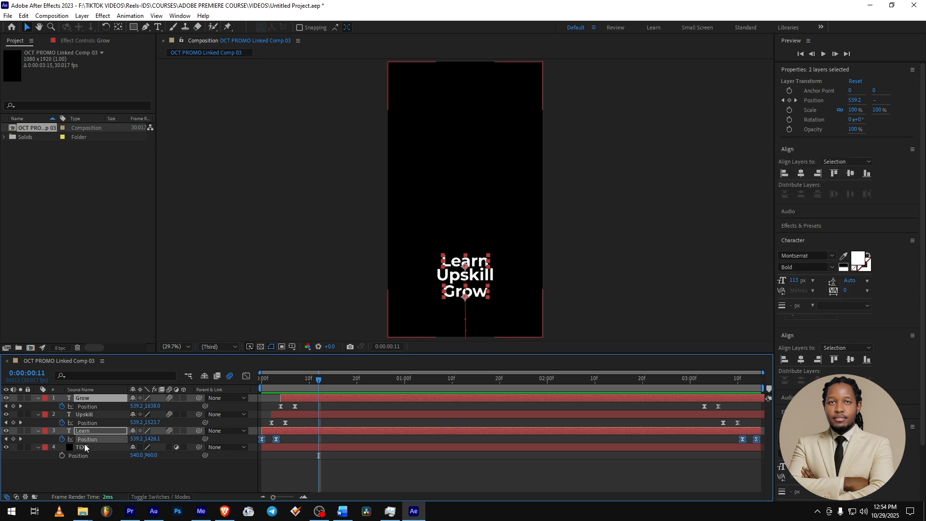
click(61, 439)
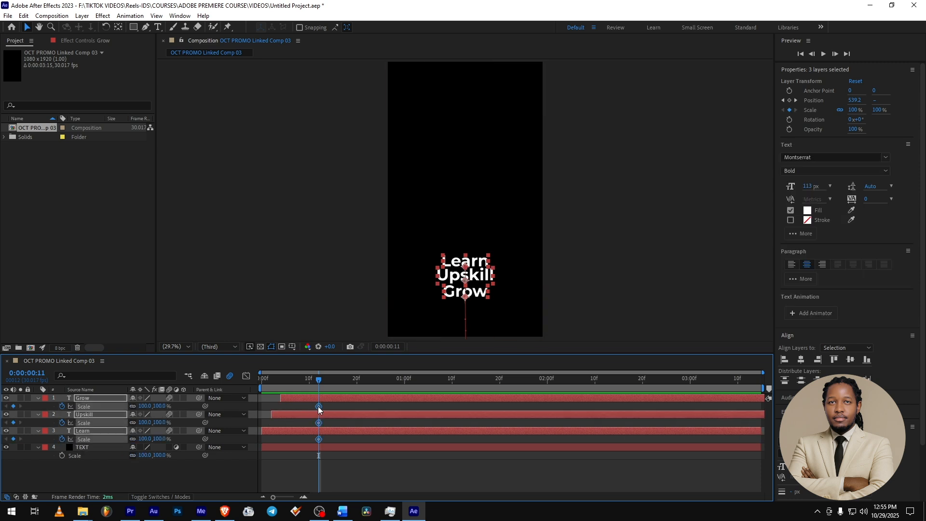
drag(319, 406, 296, 407)
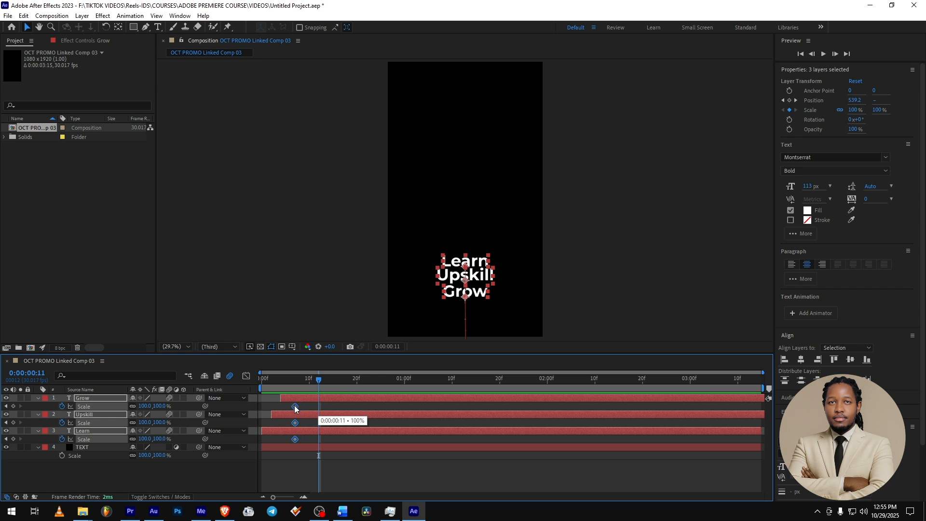
- Set the Scale of the Grow, Upskill and Learn layers to 117% at 0:00:00:08
mouse_move(294, 383)
mouse_down()
mouse_move(259, 384)
mouse_move(293, 383)
mouse_up()
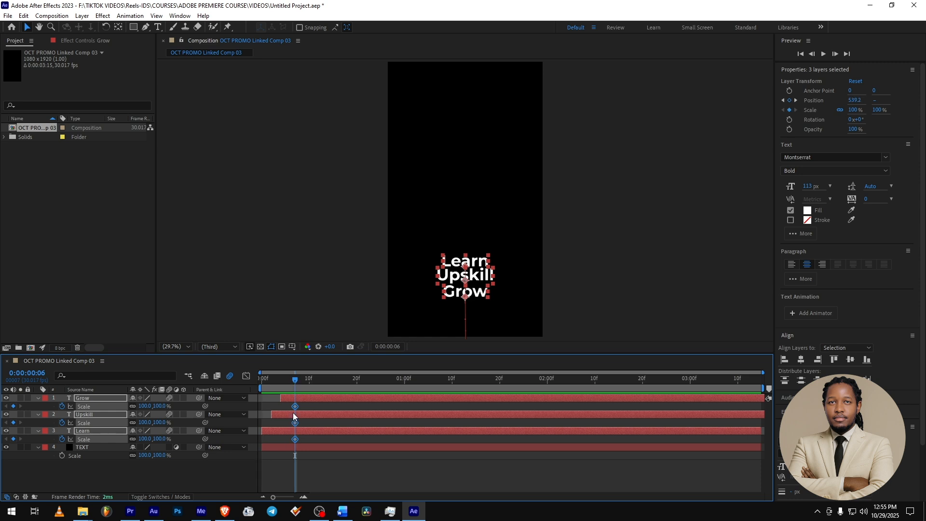
scroll(285, 413, up, 3)
scroll(366, 423, down, 3)
scroll(290, 403, up, 2)
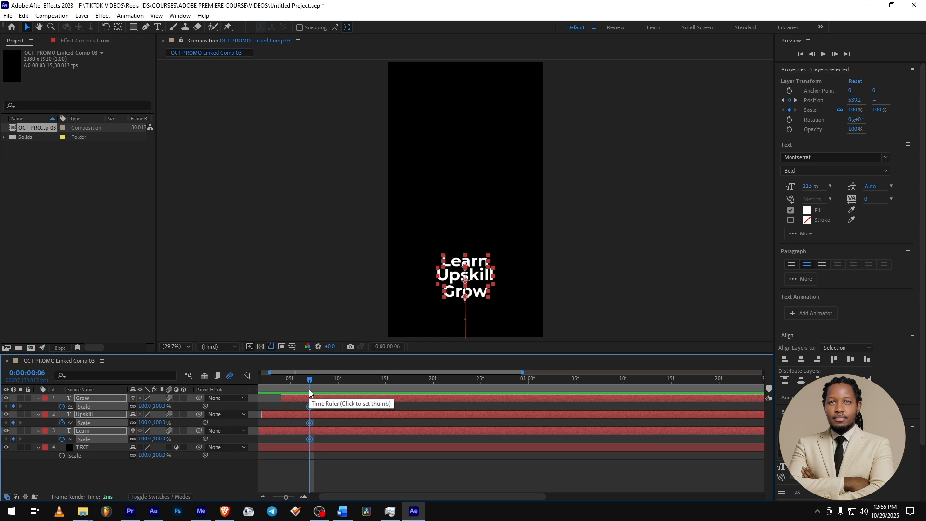
key(Page_Down)
key(Page_Down)
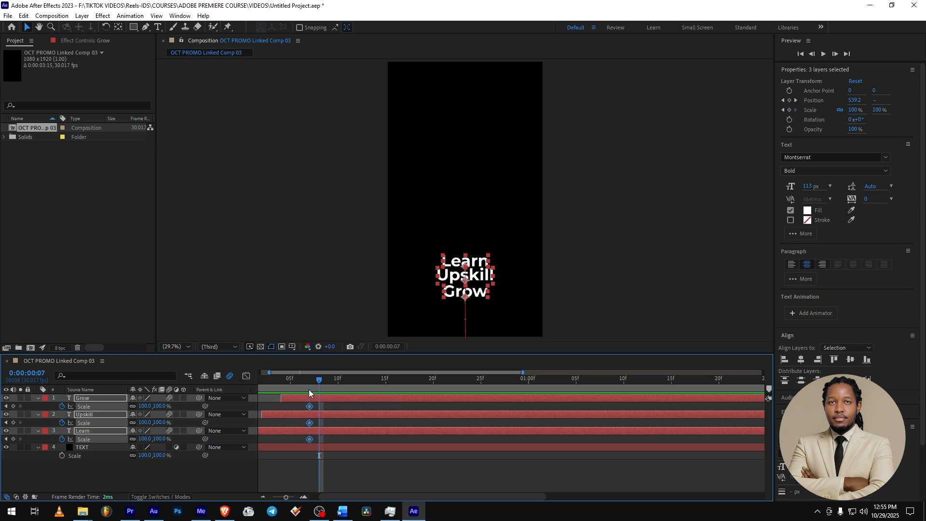
click(145, 406)
text(122)
key(Return)
drag(150, 402, 143, 405)
click(144, 406)
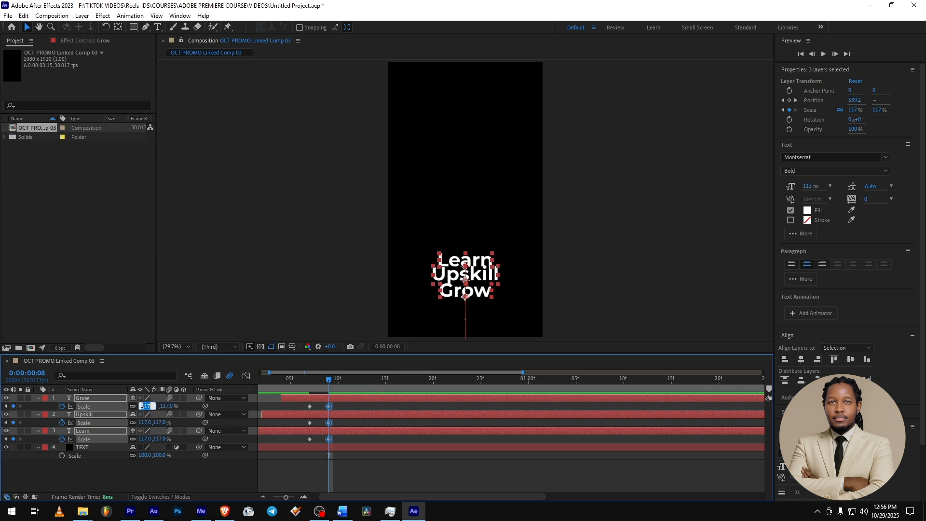
key(Return)
- Copy the 100% Scale keyframe of Grow, Upskill and Learn to 0:00:00:10 on each layer
drag(332, 382, 351, 383)
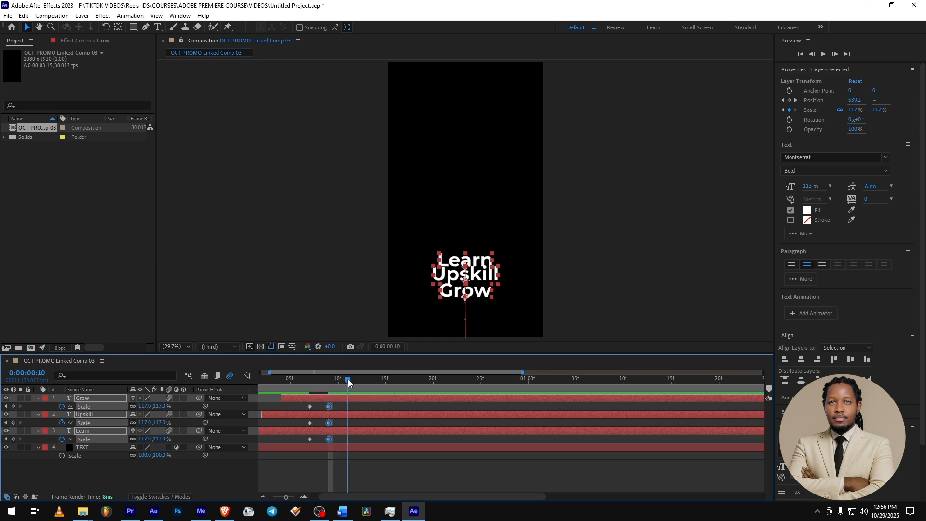
click(310, 408)
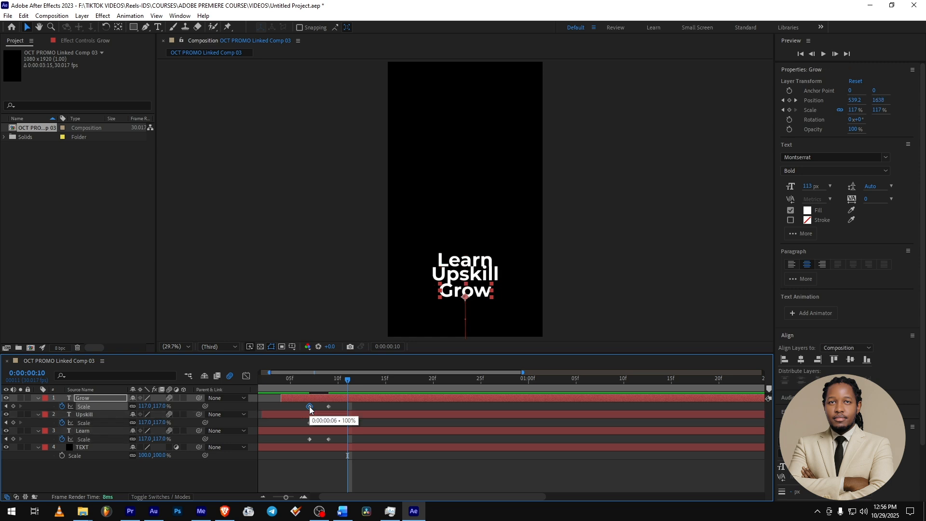
key(ctrl+c)
key(ctrl+v)
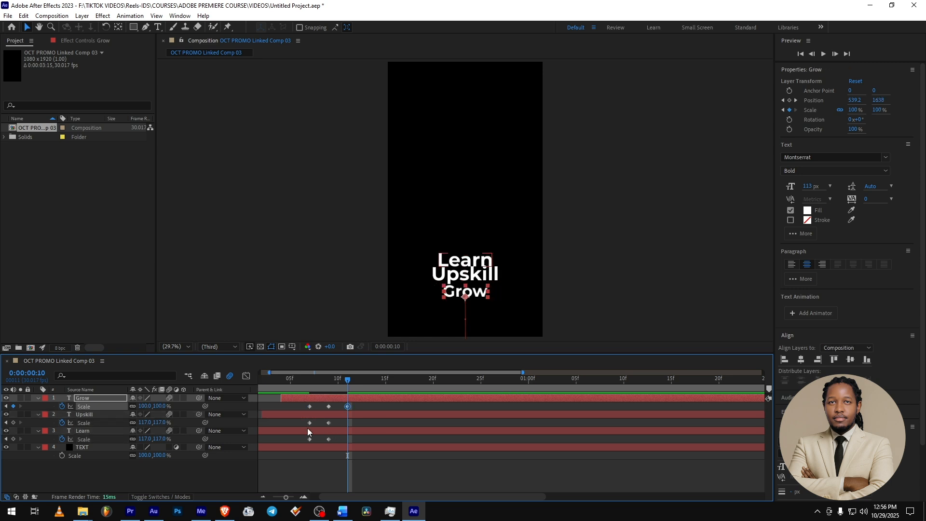
click(309, 423)
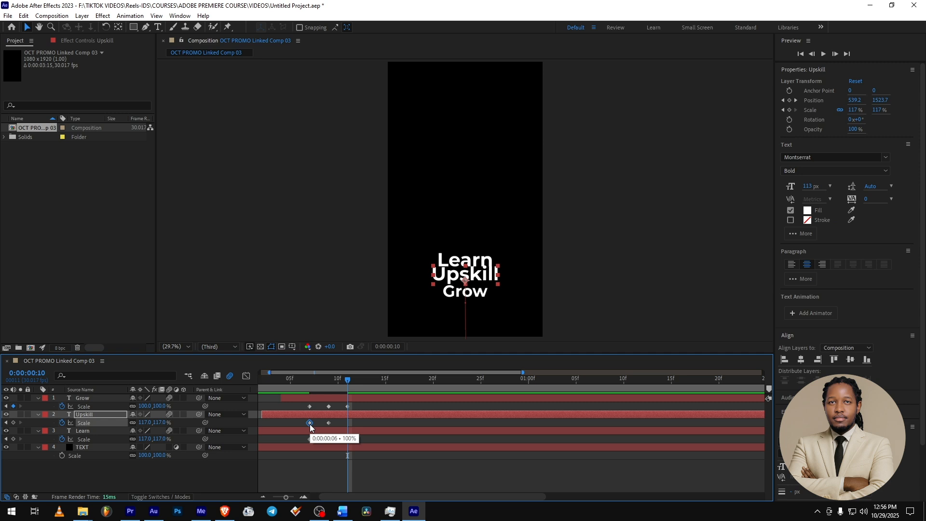
key(ctrl+c)
key(ctrl+v)
click(309, 439)
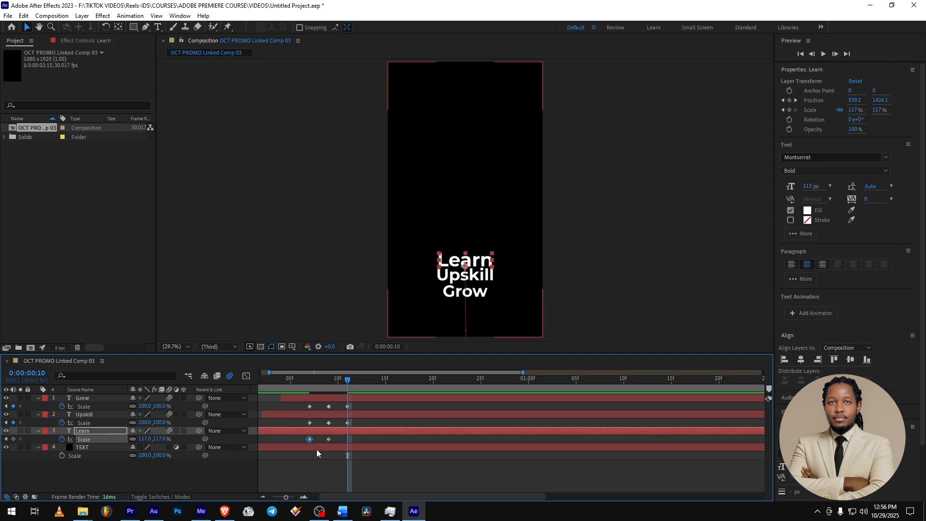
key(ctrl+v)
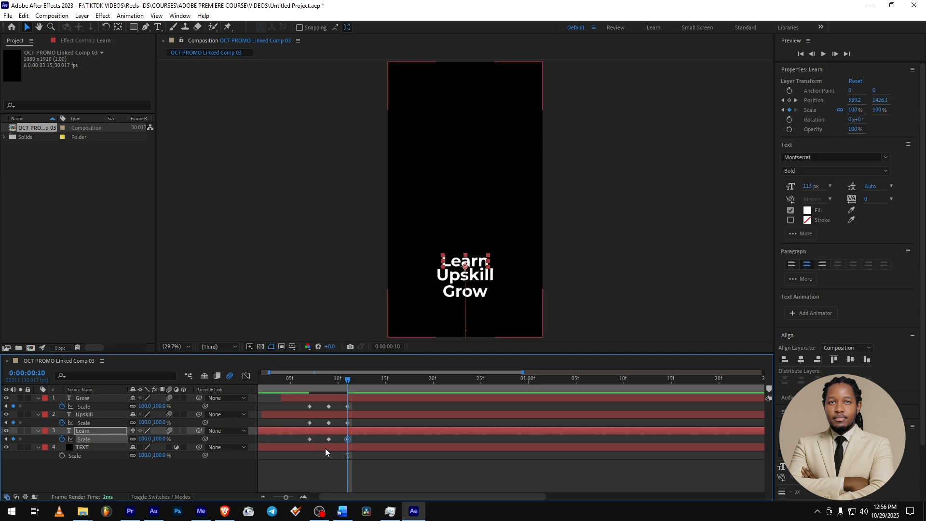
- Apply Easy Ease to all Scale keyframes of the three text layers and preview the title animation
click(363, 465)
drag(363, 465, 291, 401)
key(F9)
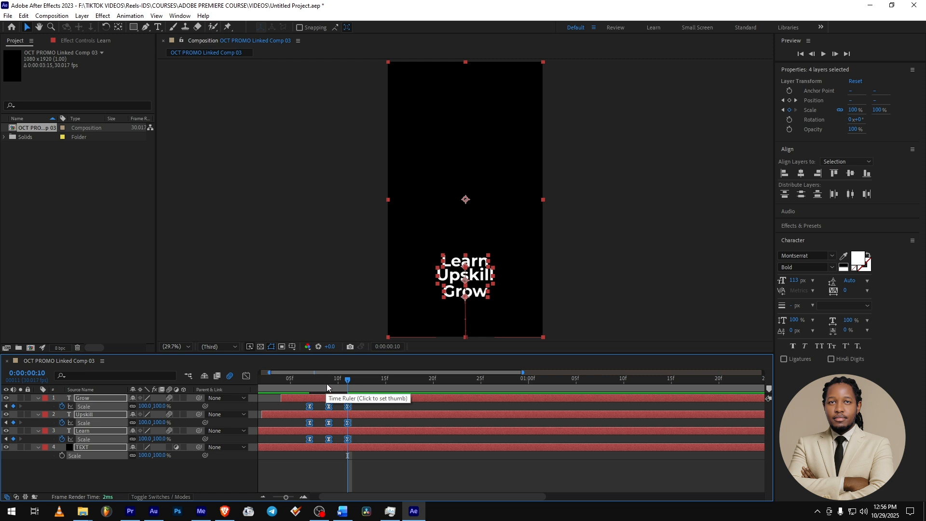
key(space)
click(351, 482)
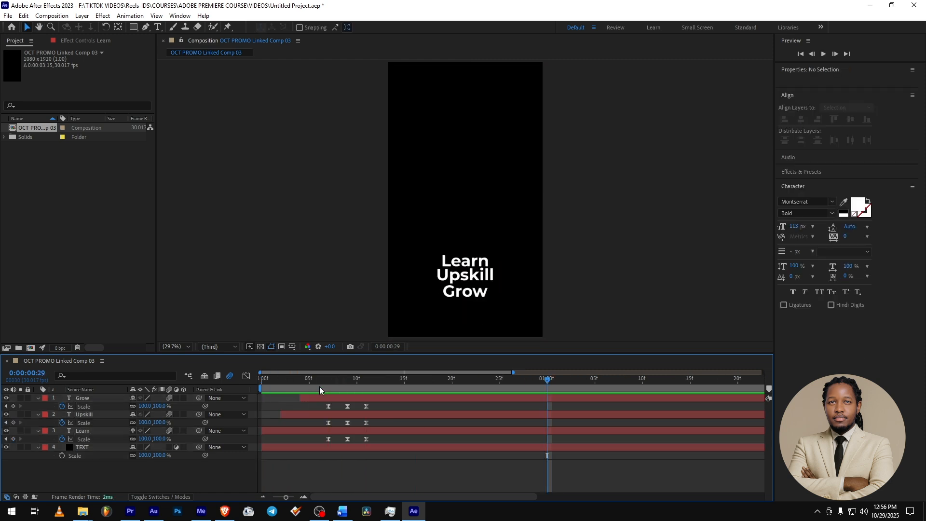
key(space)
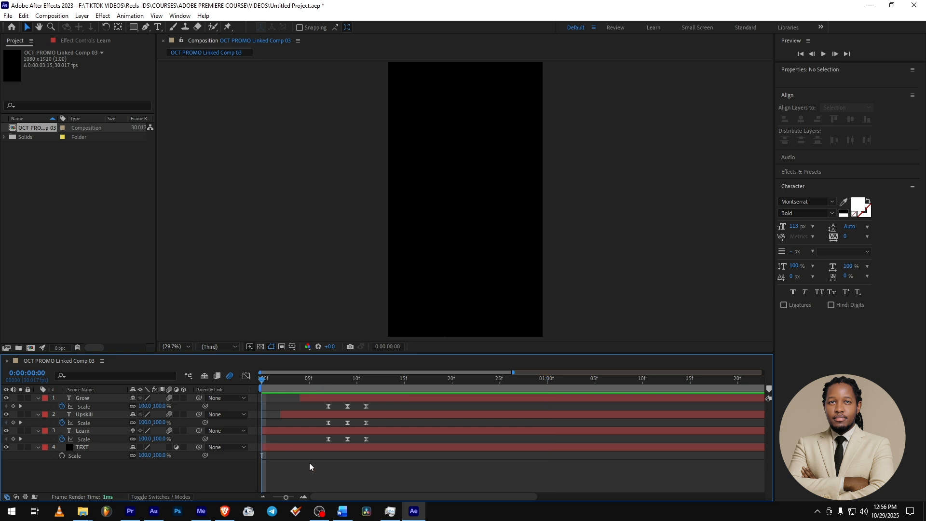
key(space)
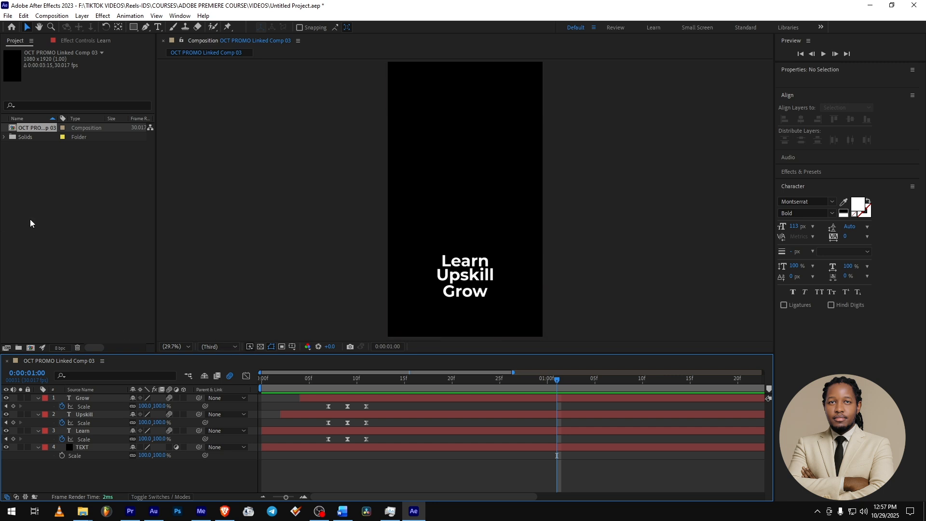
- Stagger the Scale keyframes by moving Upskill's one frame later and Grow's two frames later, and preview from the start
drag(320, 402, 372, 422)
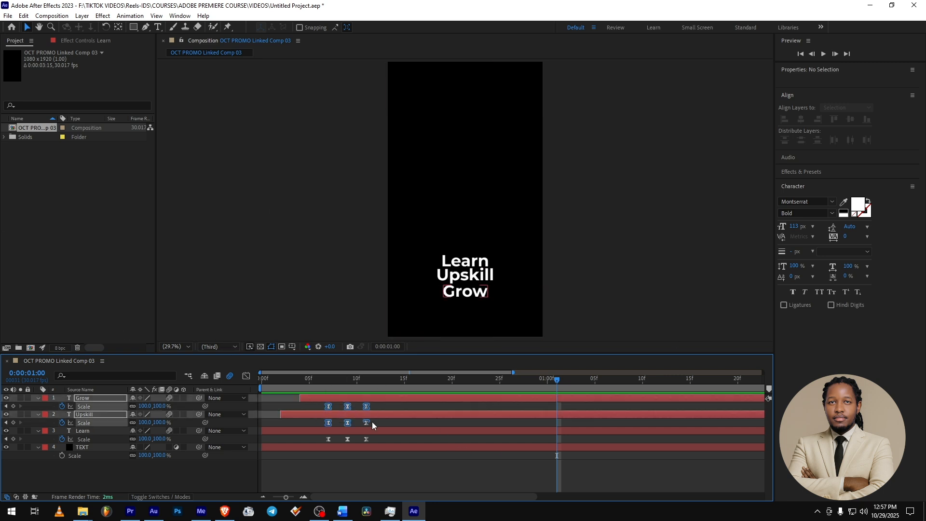
click(331, 421)
click(328, 406)
drag(334, 410, 374, 422)
click(317, 404)
drag(314, 404, 340, 422)
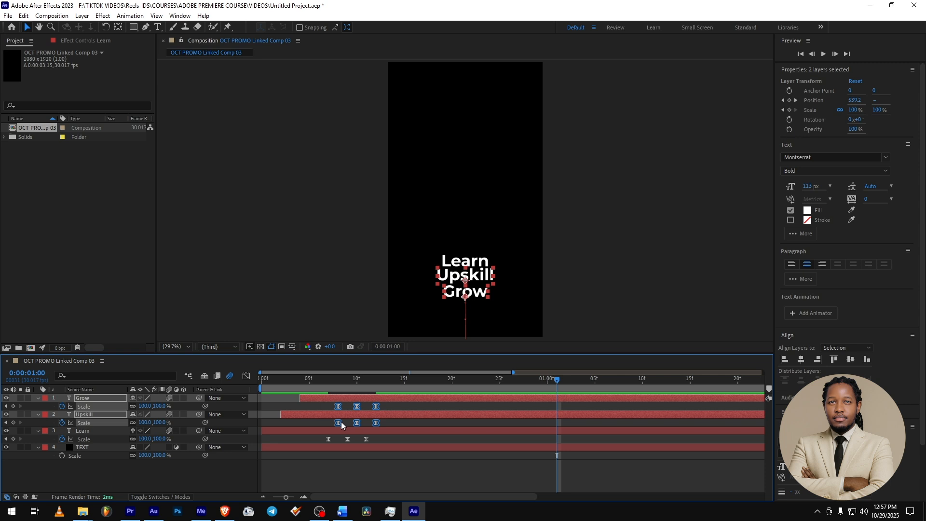
click(327, 406)
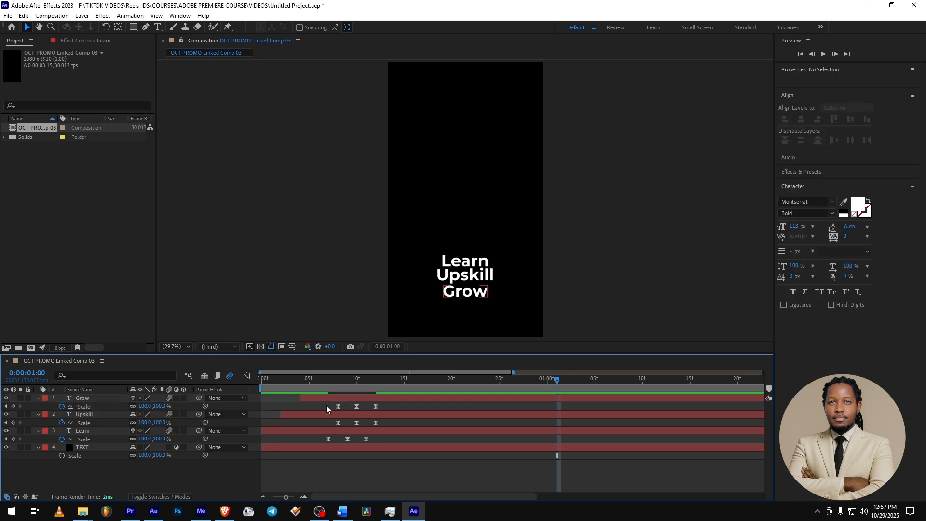
drag(326, 405, 342, 439)
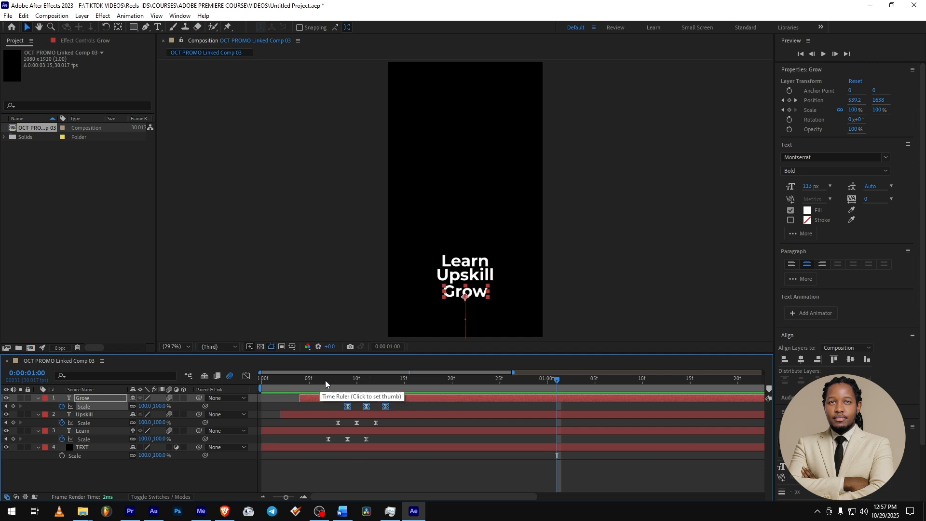
drag(310, 380, 161, 380)
key(space)
key(space)
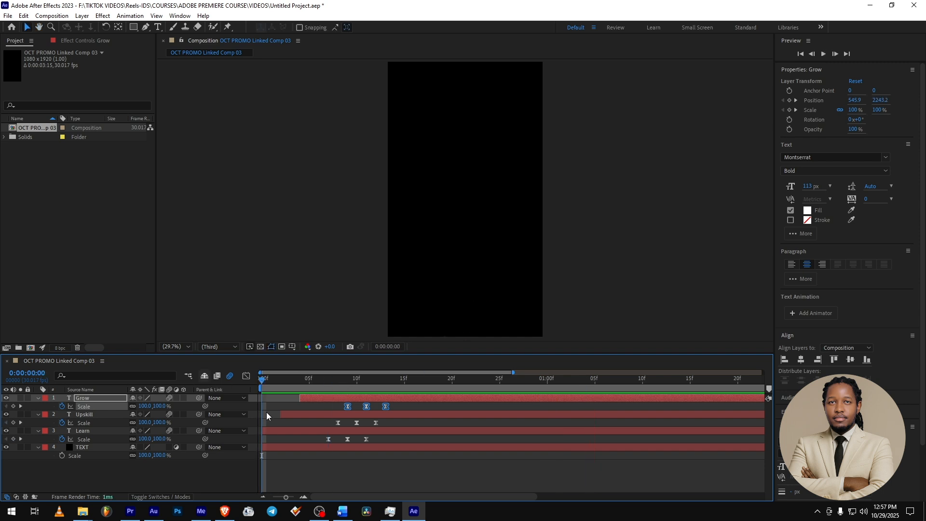
key(space)
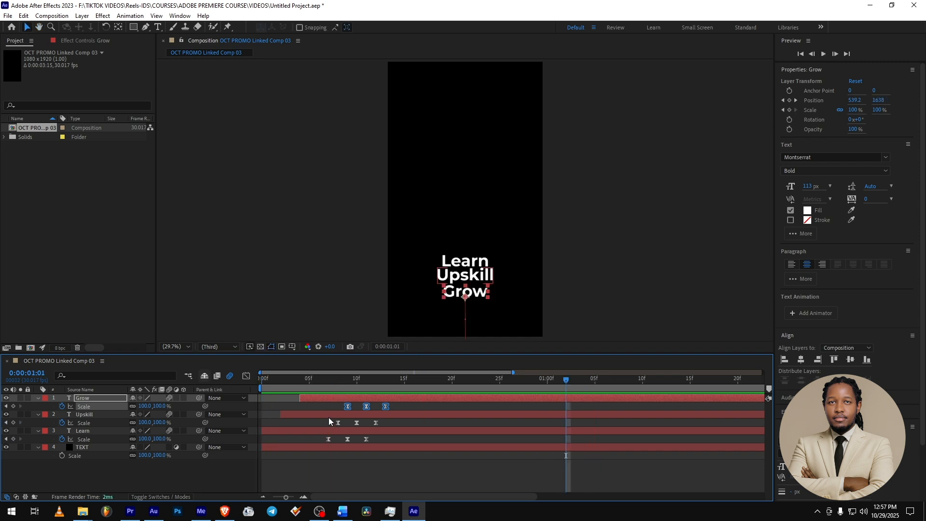
- Widen the Scale stagger by moving Upskill's keyframes one more frame later and Grow's two more, and preview from the start
drag(334, 408, 347, 427)
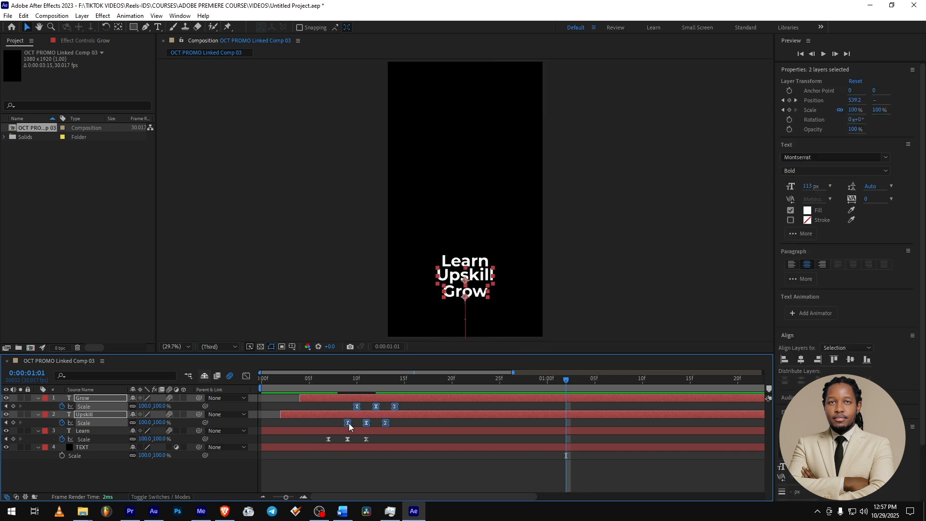
drag(345, 405, 366, 407)
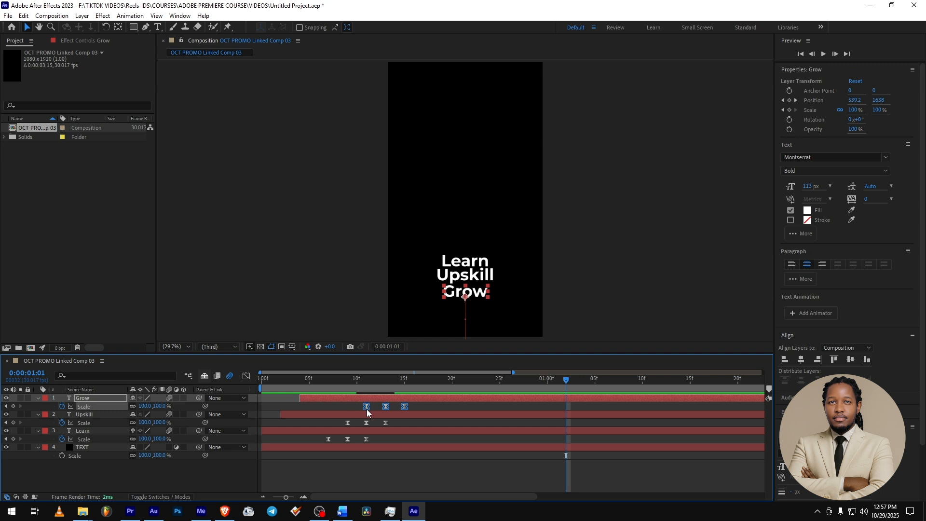
drag(303, 381, 261, 381)
key(space)
key(space)
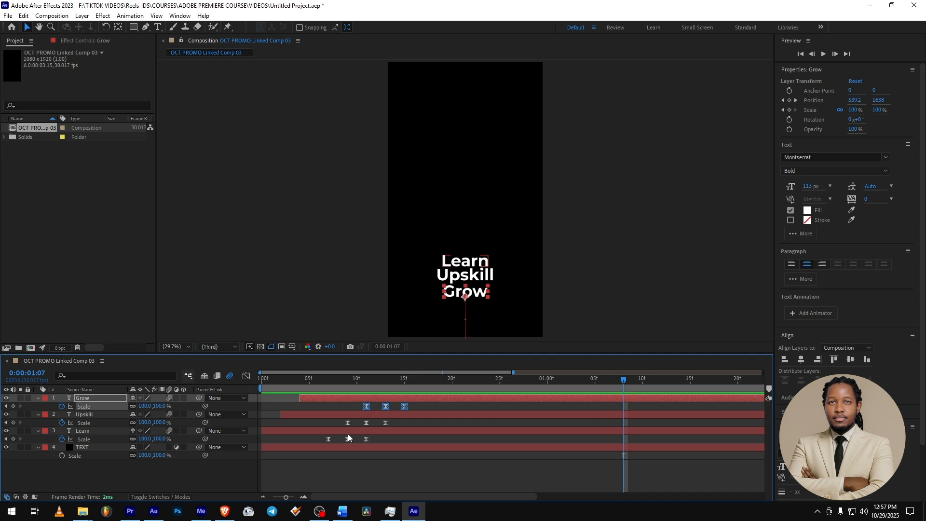
- Save the project, switch to Premiere Pro and play the updated title from the sequence start
key(ctrl+s)
click(135, 514)
click(148, 399)
key(space)
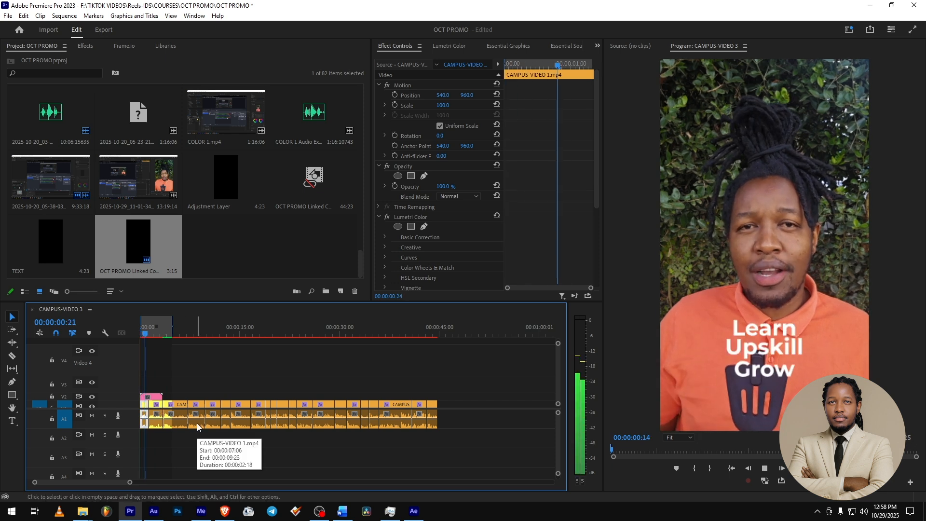
key(Home)
key(space)
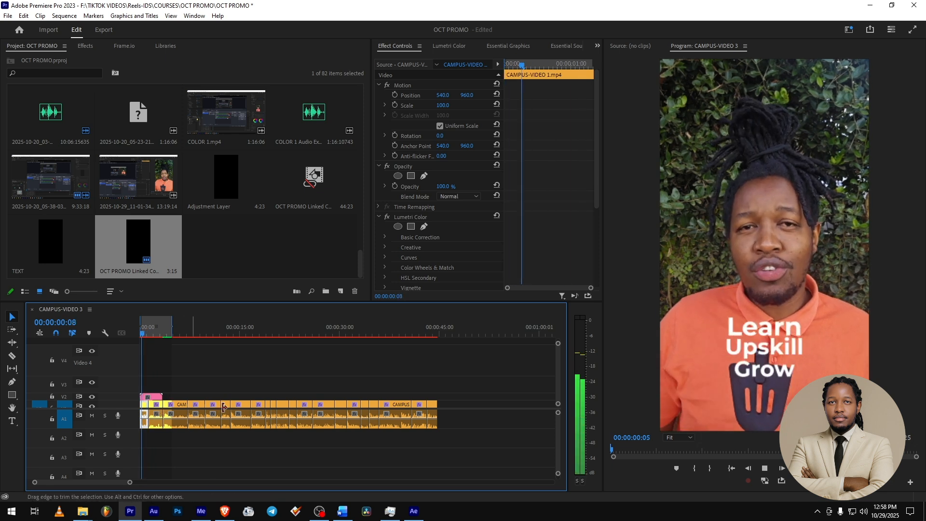
key(space)
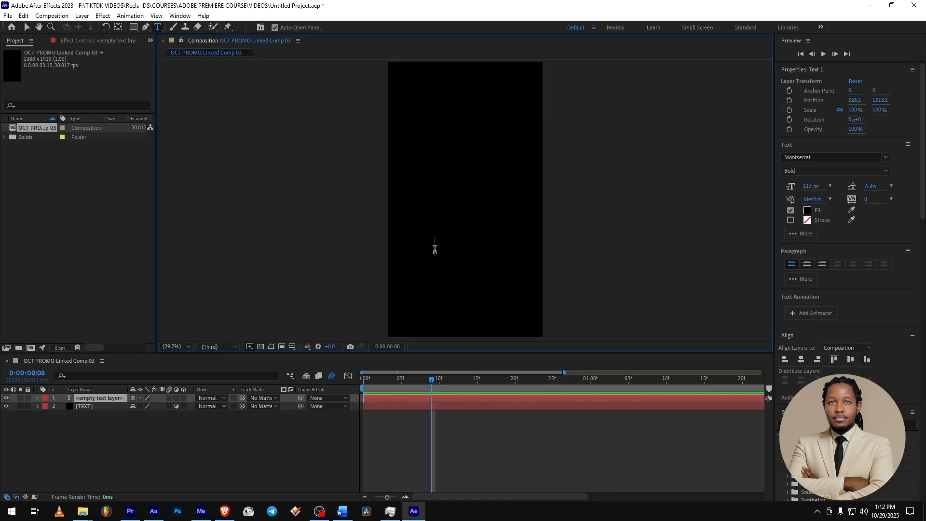
- Enter "Learn" in the new empty text layer and center it horizontally in the composition
text(IEAR)
key(BackSpace)
key(BackSpace)
key(BackSpace)
key(BackSpace)
text(Learn)
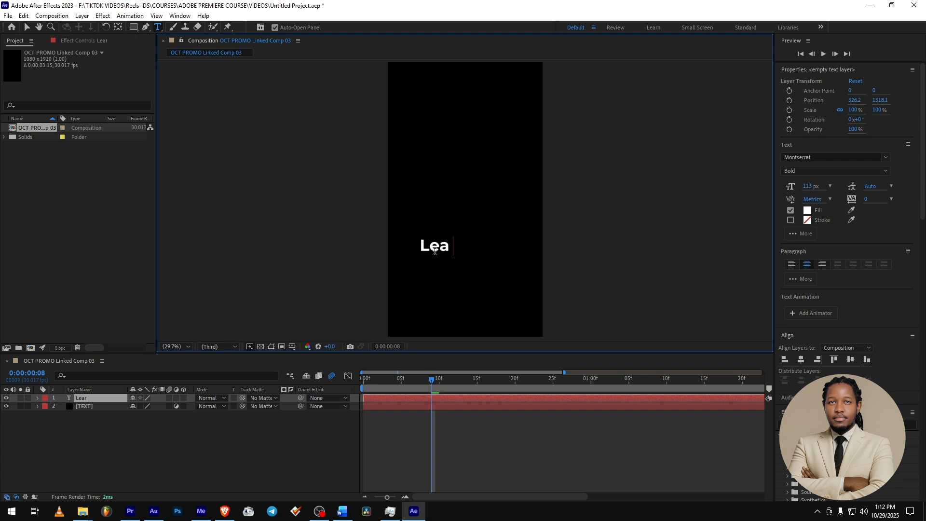
click(801, 359)
click(136, 463)
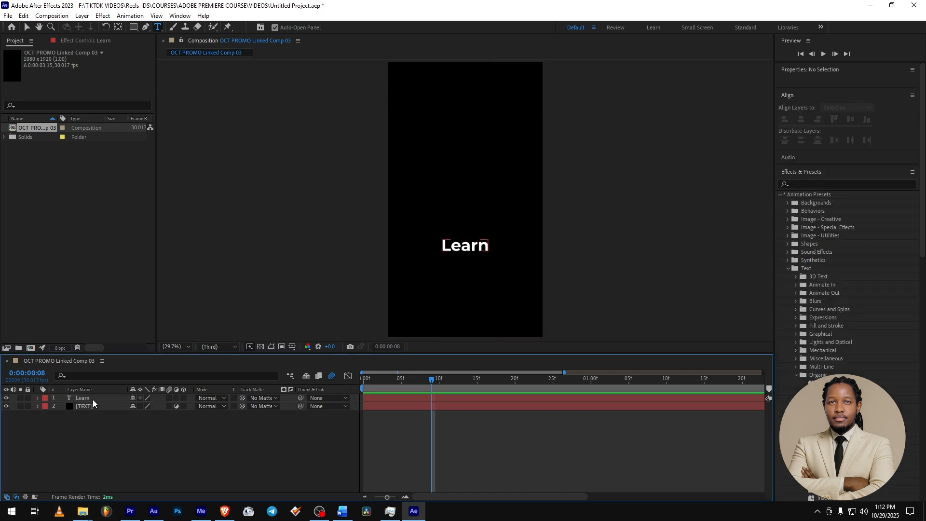
- Duplicate the Learn text layer and place the copy directly below the original, about 104 px lower
click(94, 399)
key(ctrl+d)
key(v)
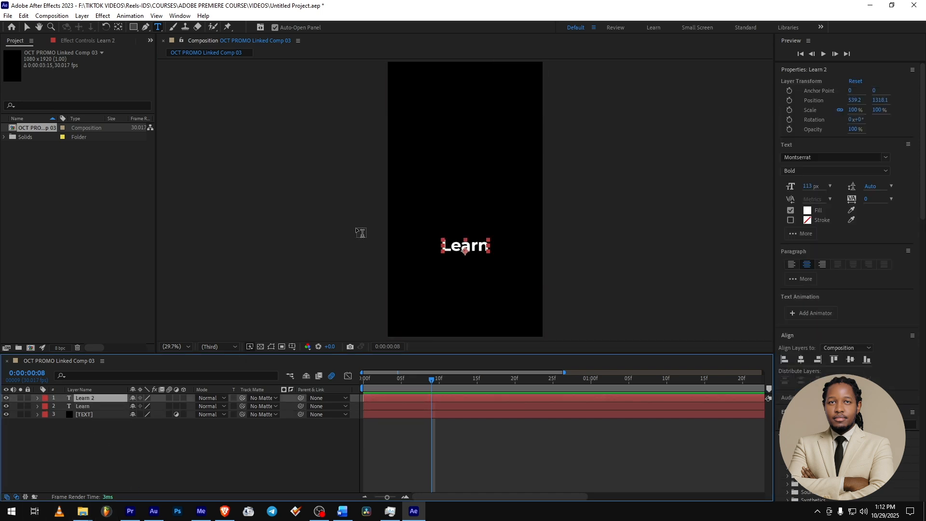
drag(475, 248, 475, 263)
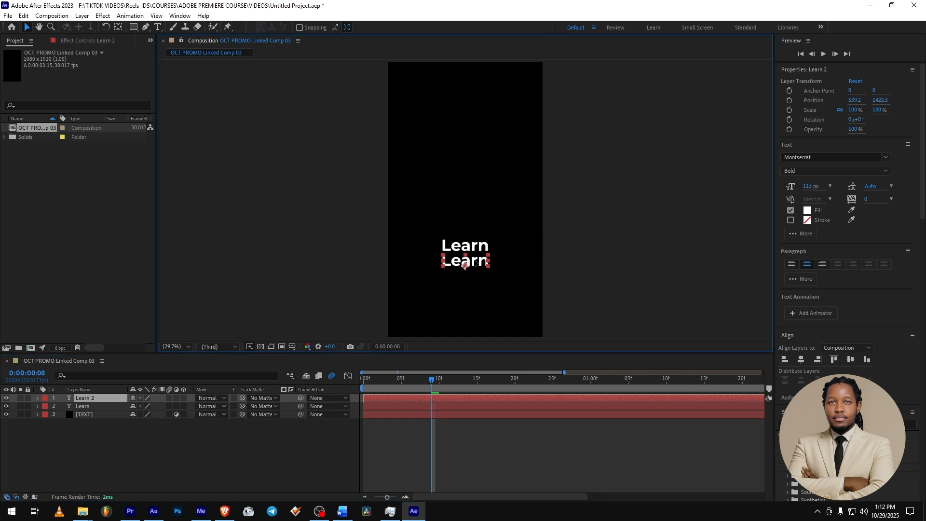
- Change the lower Learn copy's text to "Upskill"
double_click(475, 262)
text(Upskill)
click(428, 444)
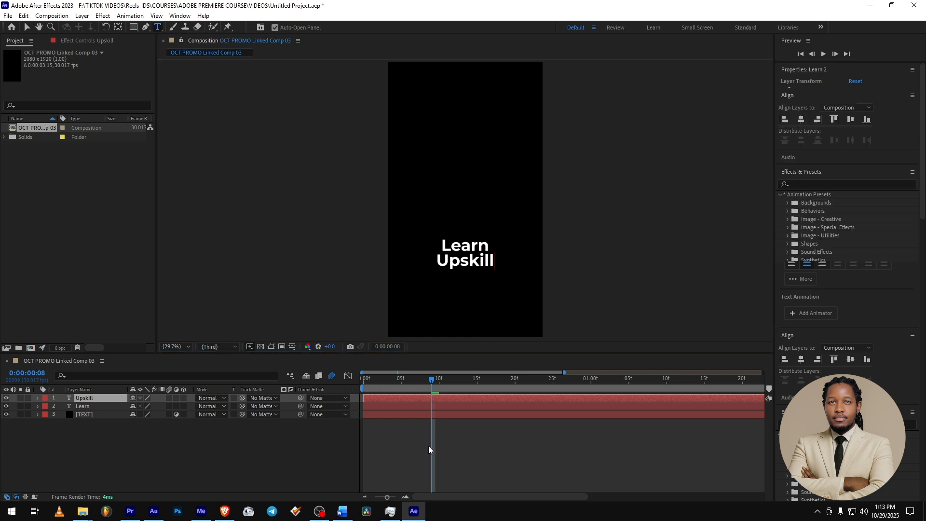
- Duplicate the Upskill text layer and place the copy directly below the original, about 111 px lower
click(95, 402)
key(ctrl+d)
key(v)
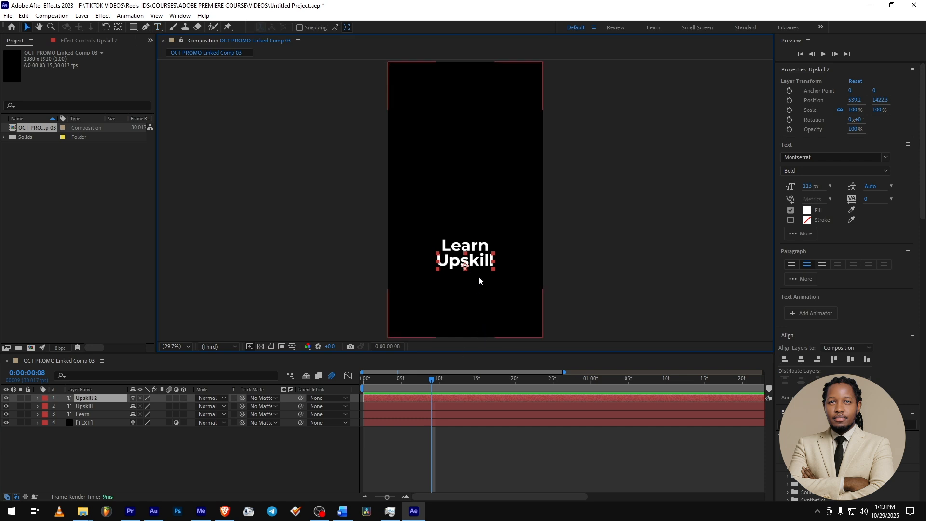
drag(480, 264, 480, 280)
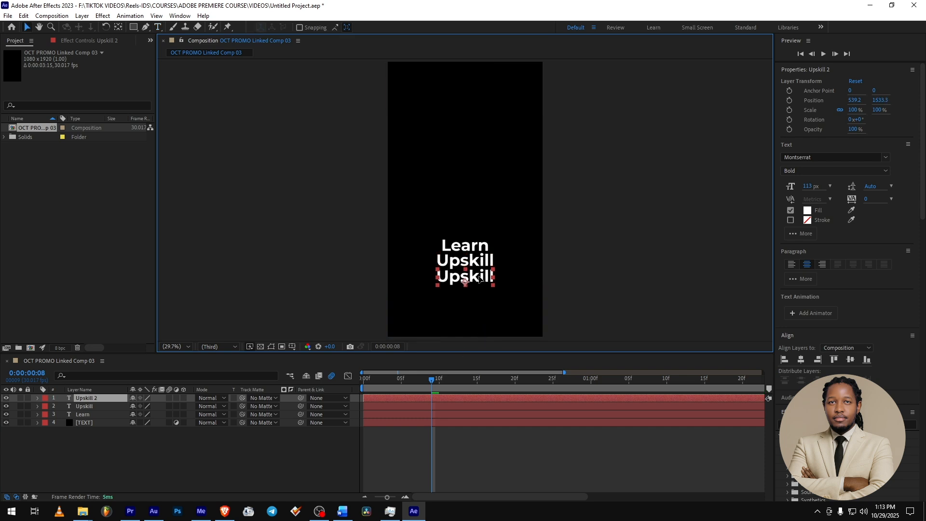
- Replace the text of the lowest Upskill copy with "Grow"
double_click(479, 277)
text(agar)
key(BackSpace)
key(BackSpace)
key(BackSpace)
key(BackSpace)
text(Grow)
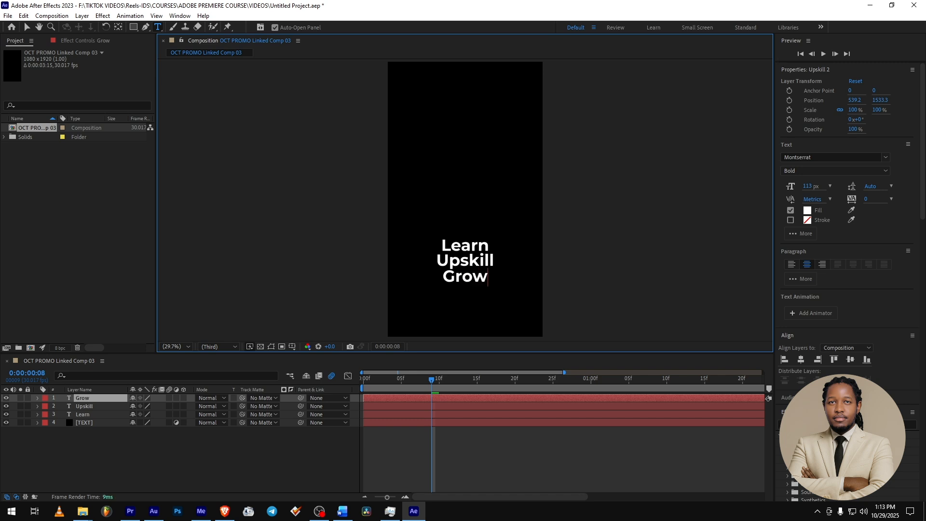
- Apply the Quiver text animation preset from the Organic presets to the Grow, Upskill and Learn layers
scroll(839, 429, down, 7)
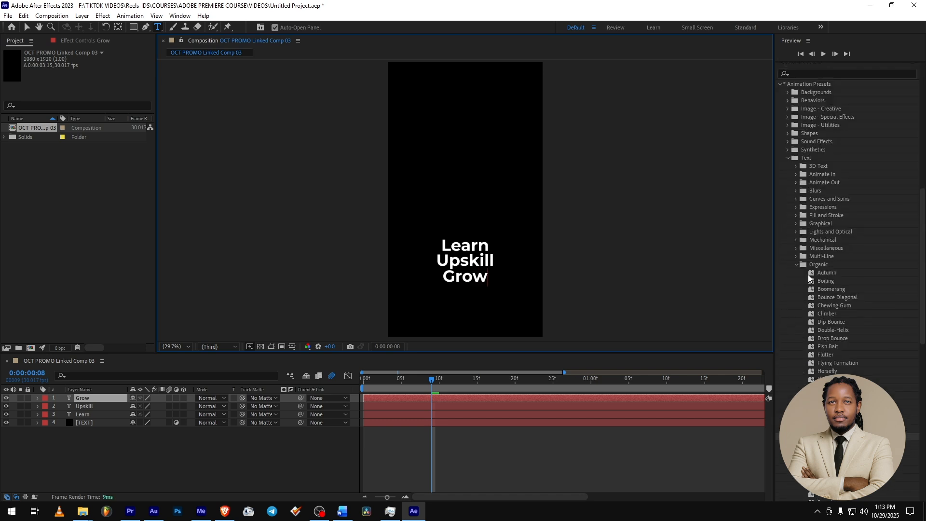
drag(823, 437, 104, 402)
drag(824, 437, 89, 406)
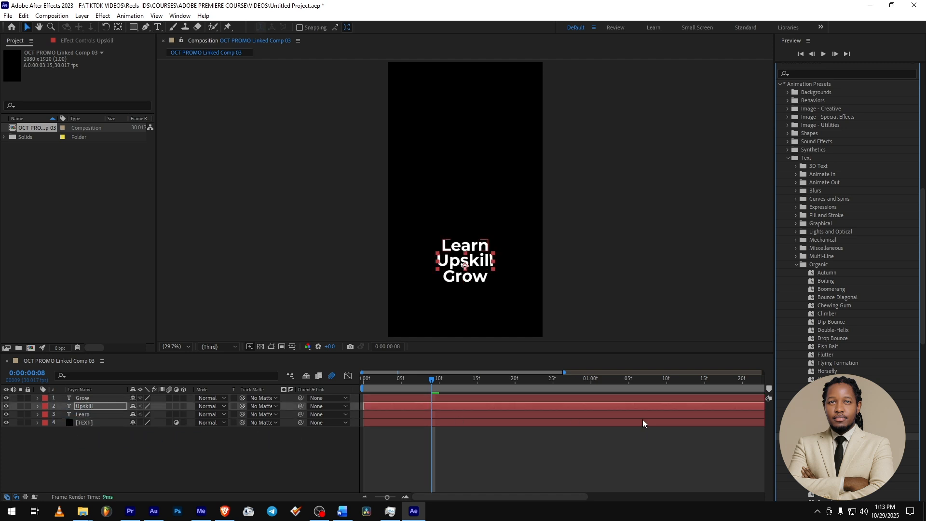
click(82, 414)
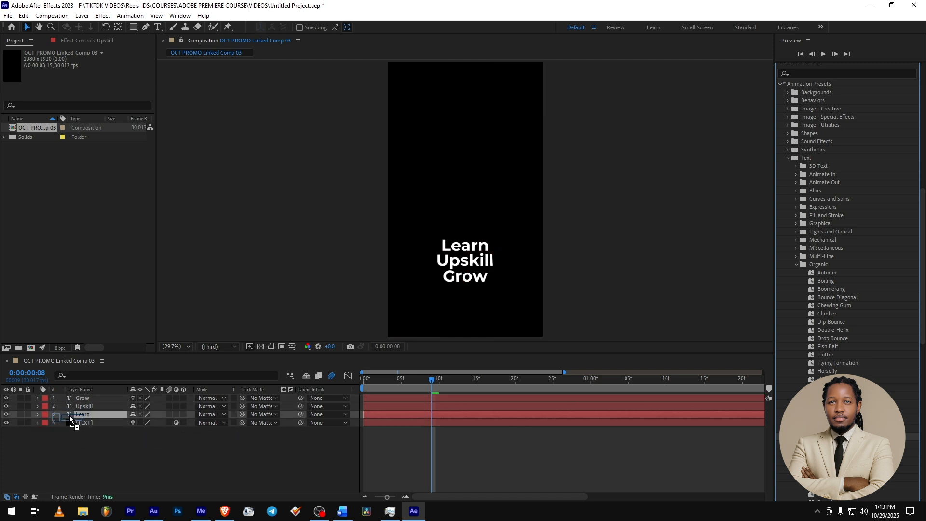
- Preview the three-line text animation from the start of the composition, then stop playback
key(space)
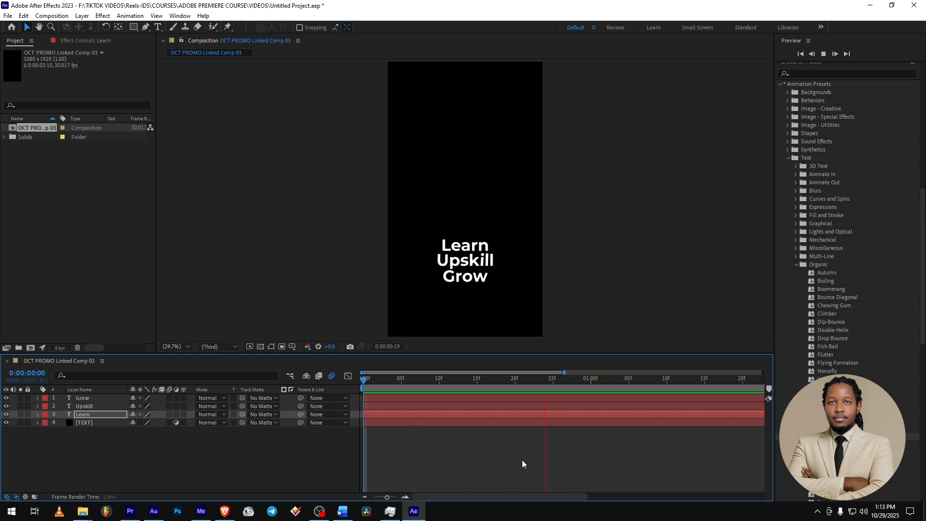
scroll(838, 270, down, 6)
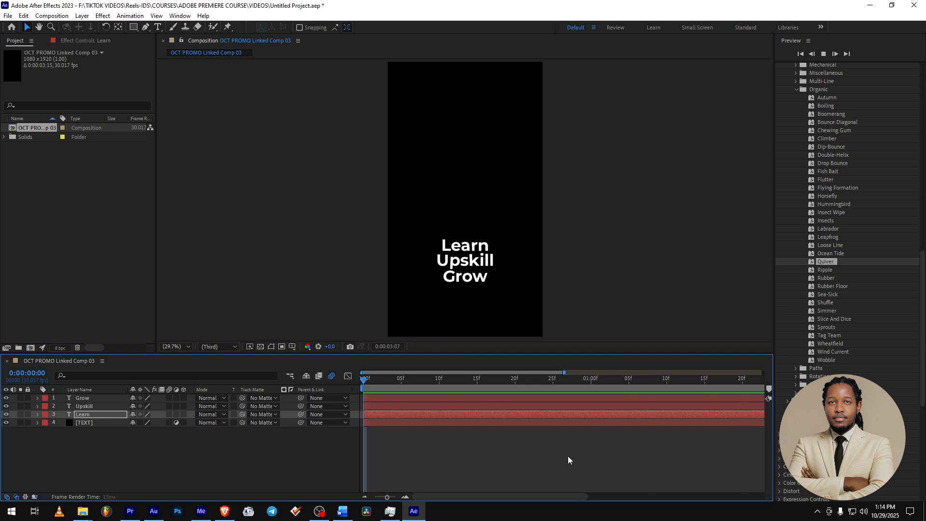
key(space)
mouse_move(129, 518)
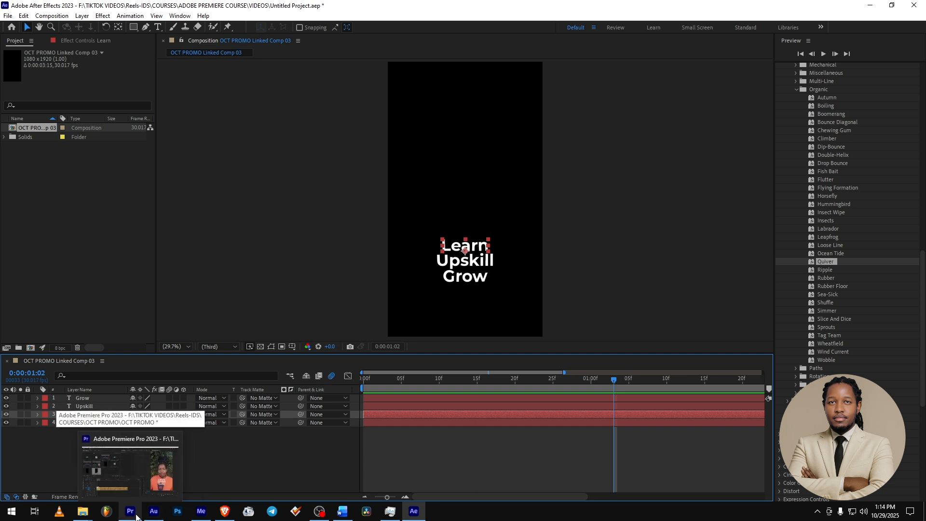
mouse_move(314, 512)
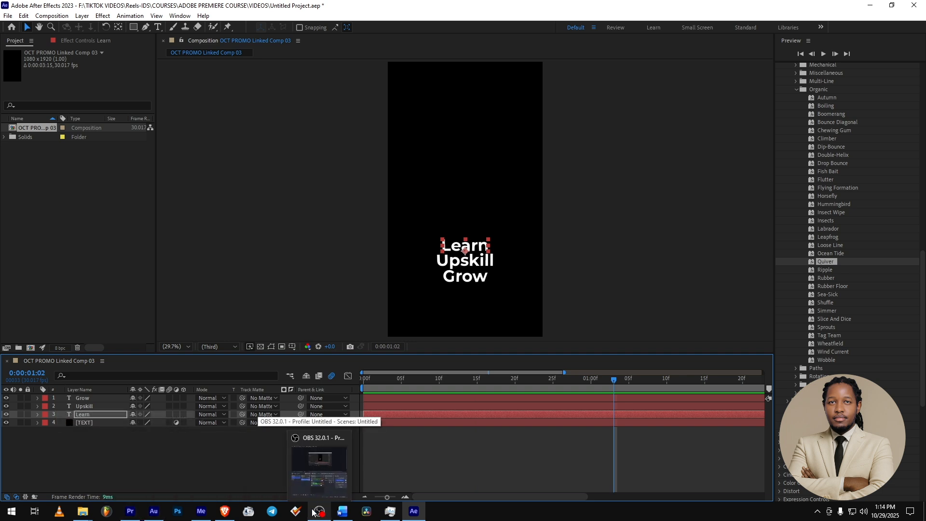